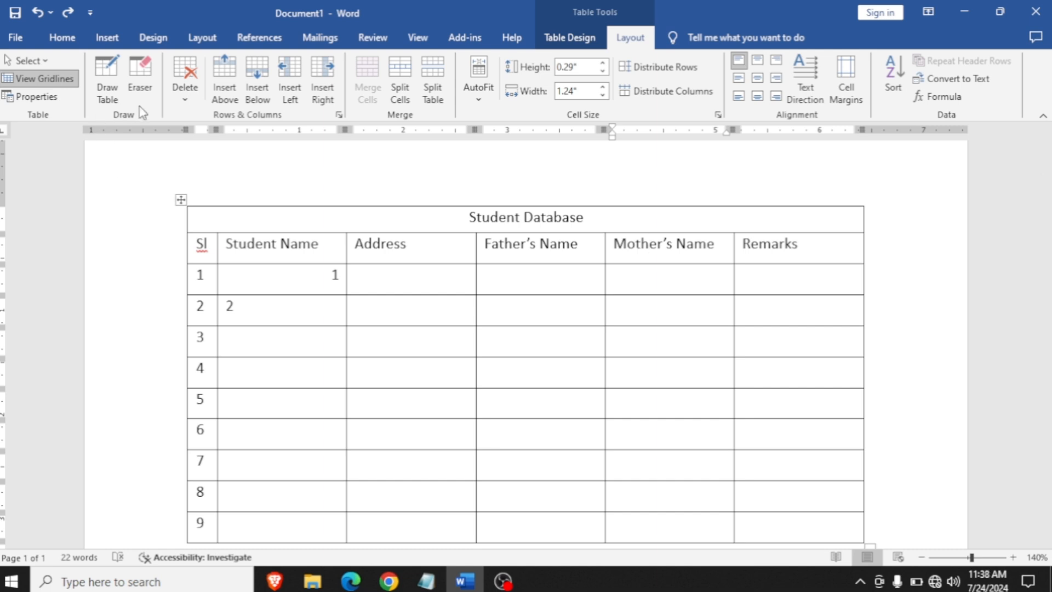
- Draw a vertical divider through the Address cells of rows 1 and 2, and erase it again
click(107, 94)
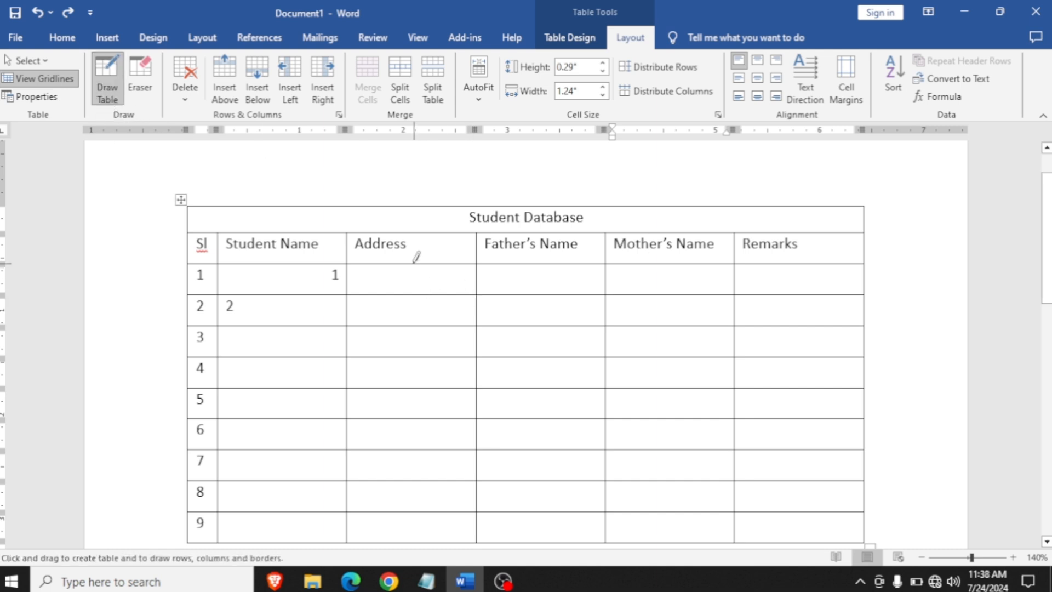
drag(410, 267, 411, 324)
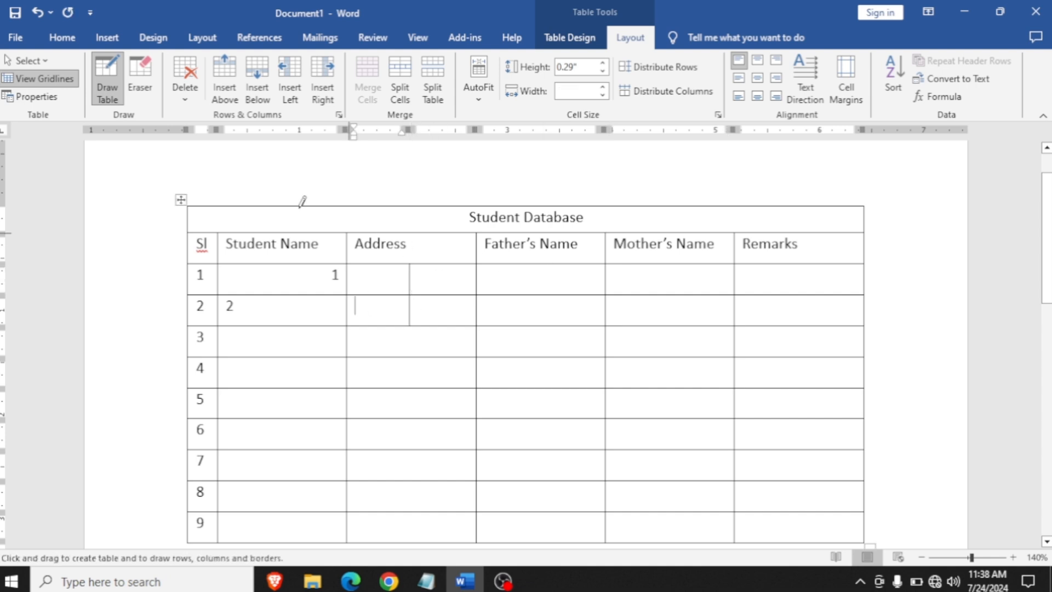
click(140, 83)
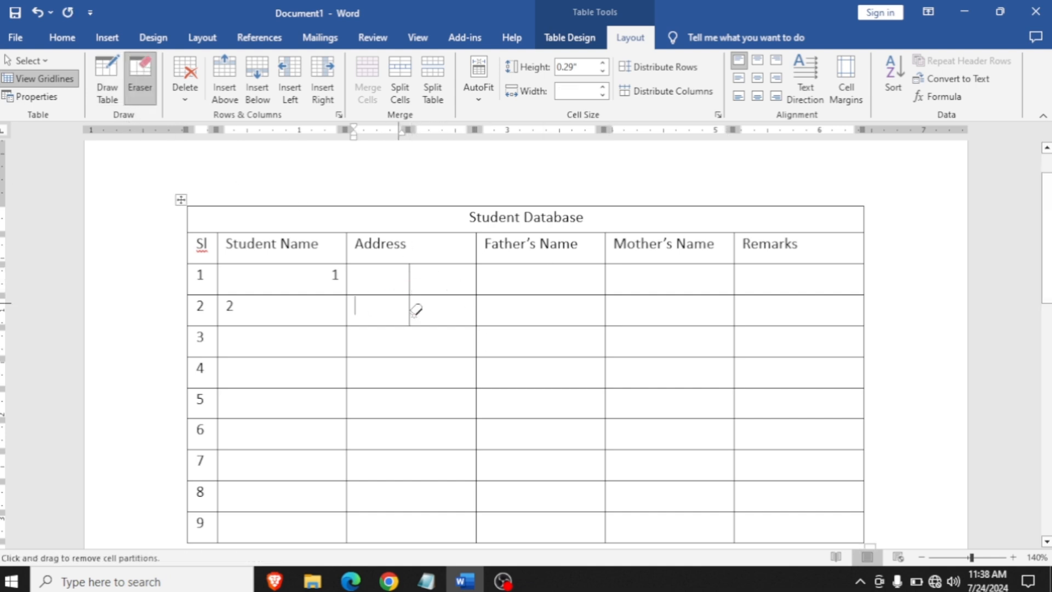
drag(418, 307, 389, 302)
drag(435, 271, 393, 268)
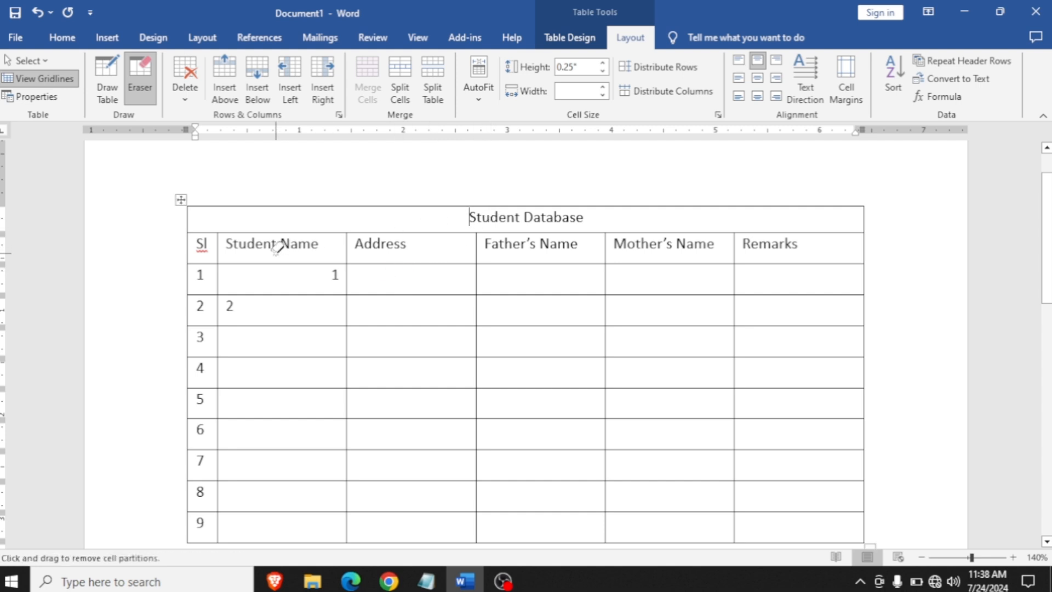
- Try erasing the header row's cell partitions from Student Name to Remarks, and undo the erasure
drag(276, 244, 815, 241)
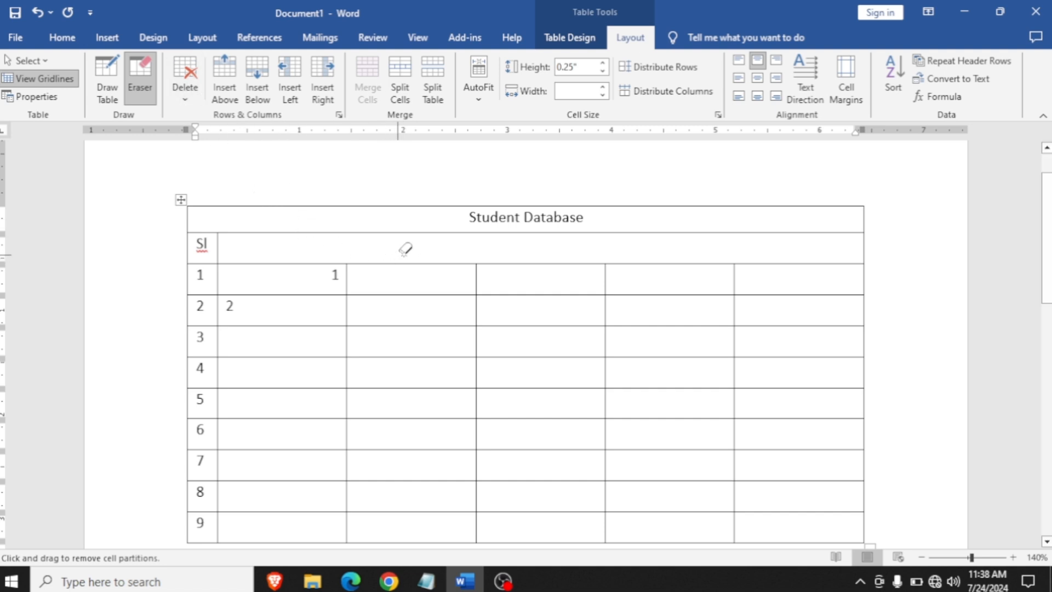
click(141, 88)
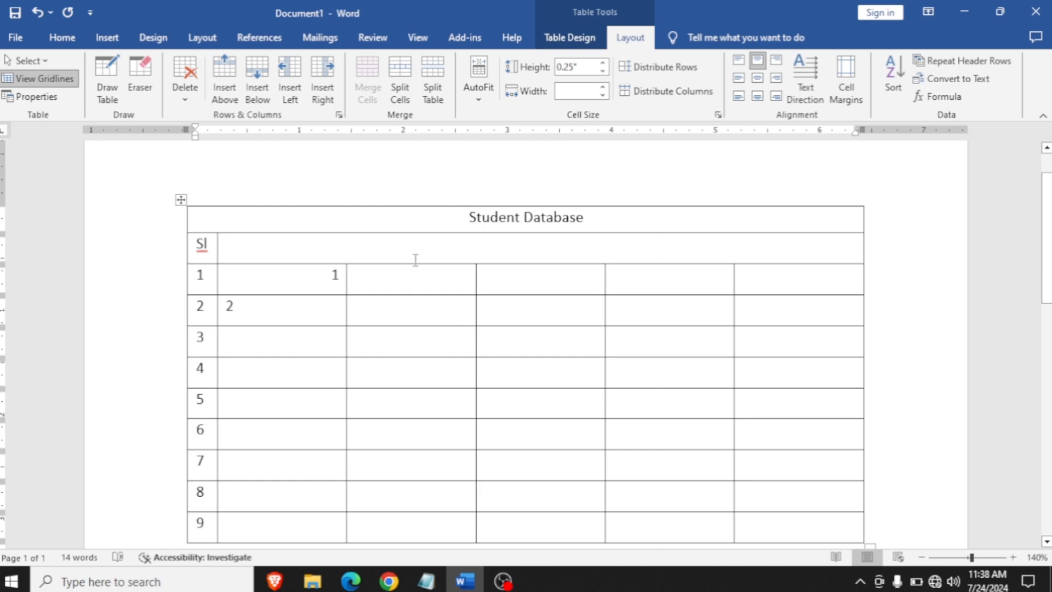
key(ctrl+z)
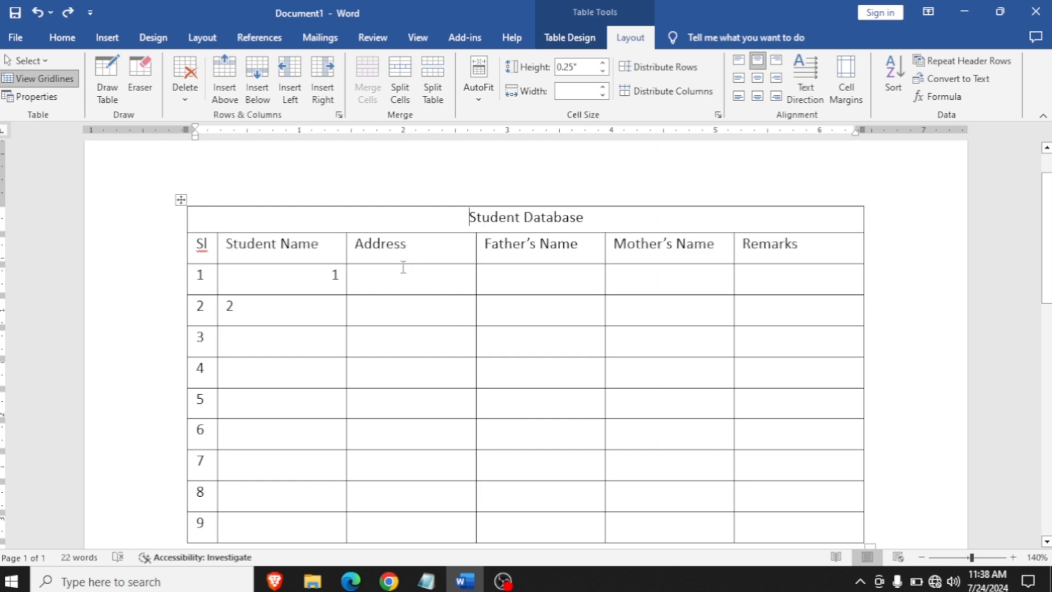
- Add empty rows at the end of the Student Database table until it extends five rows onto a second page
scroll(411, 271, down, 1)
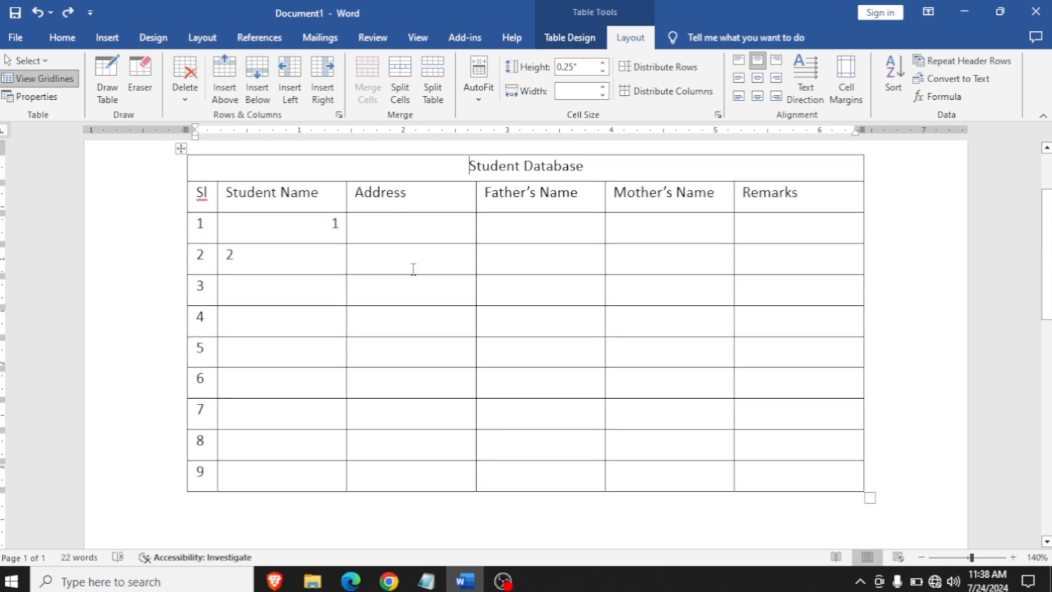
scroll(414, 272, up, 2)
scroll(414, 272, down, 3)
ctrl+scroll(543, 293, down, 7)
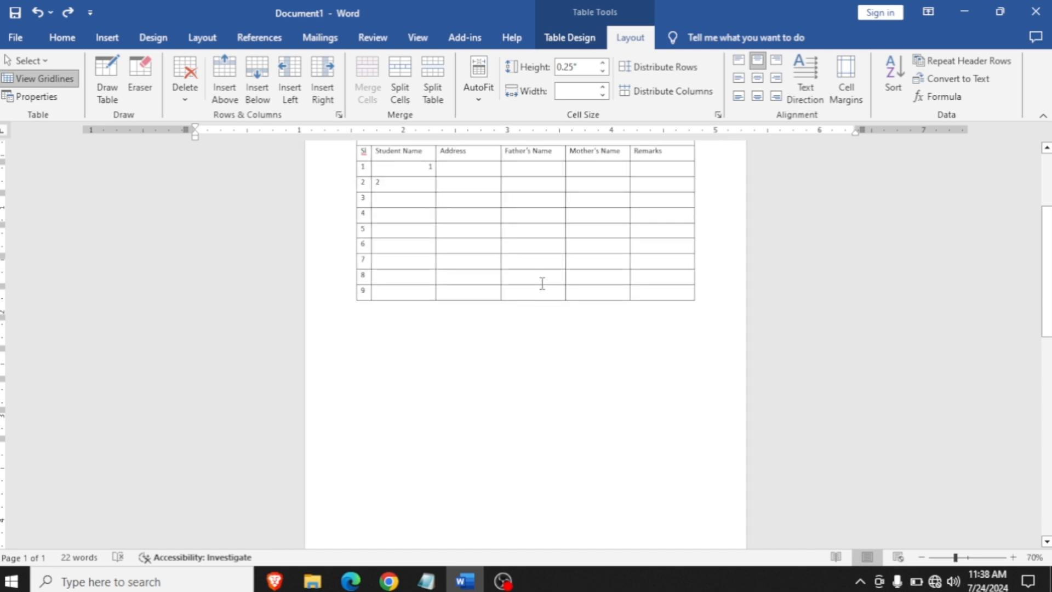
click(663, 364)
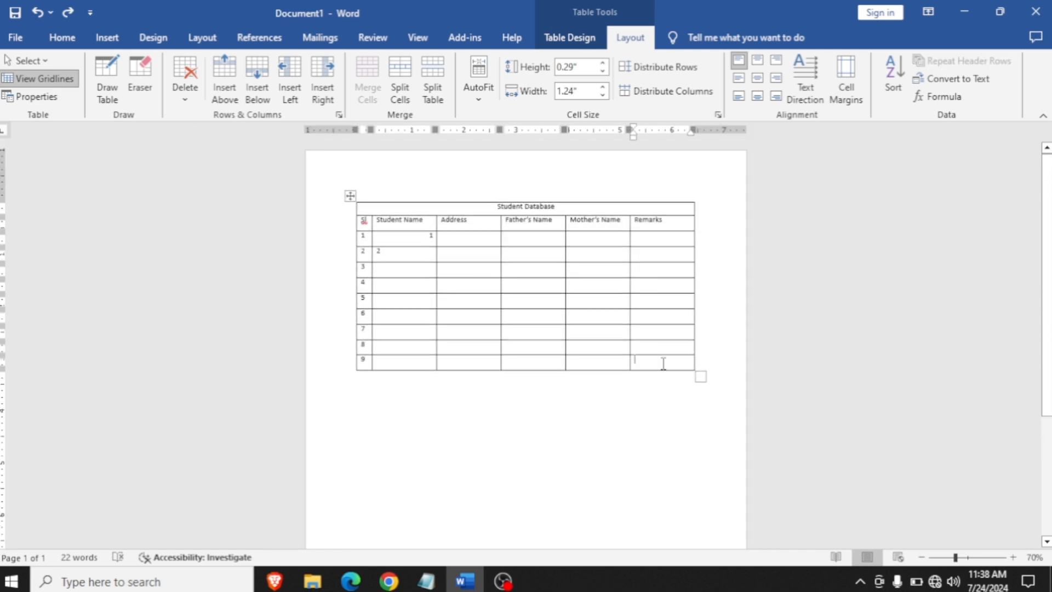
key(Tab)
key(Tab)
key(Tab)
key(Tab)
key(Tab)
key(Tab)
key(Tab)
key(Tab)
key(Tab)
key(Tab)
key(Tab)
key(Tab)
key(Tab)
key(Tab)
key(Tab)
key(Tab)
key(Tab)
key(Tab)
key(Tab)
key(Tab)
key(Tab)
key(Tab)
key(Tab)
key(Tab)
key(Tab)
key(Tab)
key(Tab)
key(Tab)
key(Tab)
key(Tab)
key(Tab)
key(Tab)
key(Tab)
key(Tab)
key(Tab)
key(Tab)
key(Tab)
key(Tab)
key(Tab)
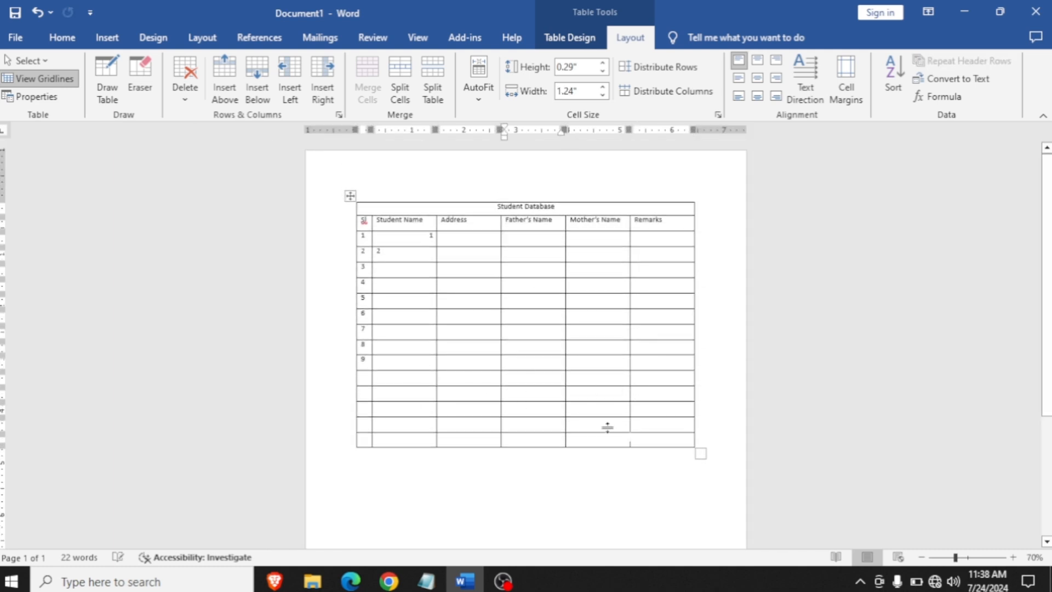
key(Tab)
key(Tab)
key(Tab)
key(Tab)
key(Tab)
key(Tab)
key(Tab)
key(Tab)
key(Tab)
key(Tab)
key(Tab)
key(Tab)
key(Tab)
key(Tab)
key(Tab)
key(Tab)
key(Tab)
key(Tab)
key(Tab)
key(Tab)
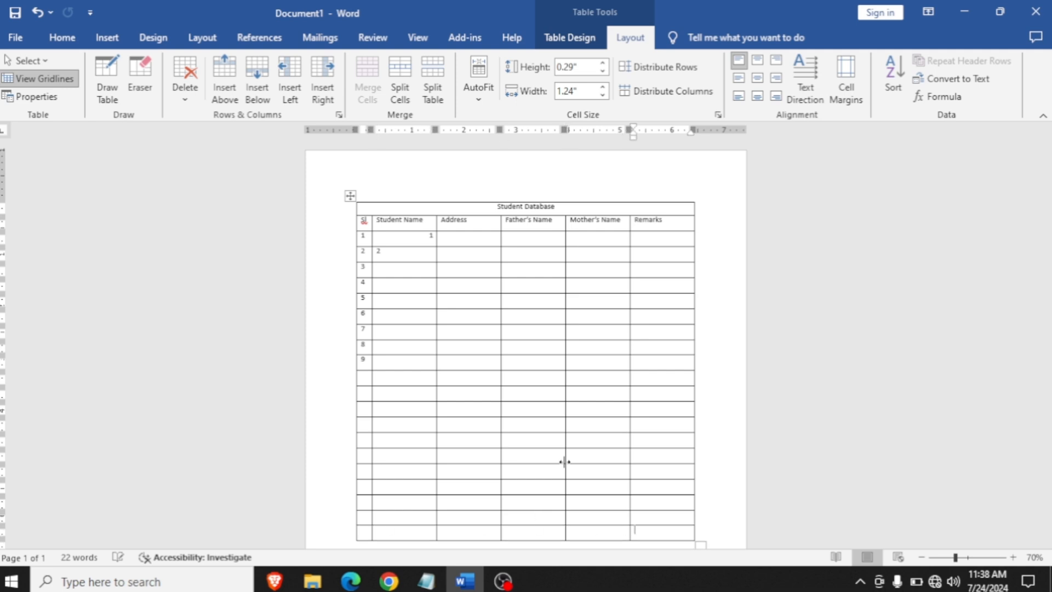
key(Tab)
key(Tab)
key(Tab)
key(Tab)
key(Tab)
key(Tab)
key(Tab)
key(Tab)
key(Tab)
key(Tab)
key(Tab)
key(Tab)
key(Tab)
key(Tab)
key(Tab)
key(Tab)
key(Tab)
key(Tab)
key(Tab)
key(Tab)
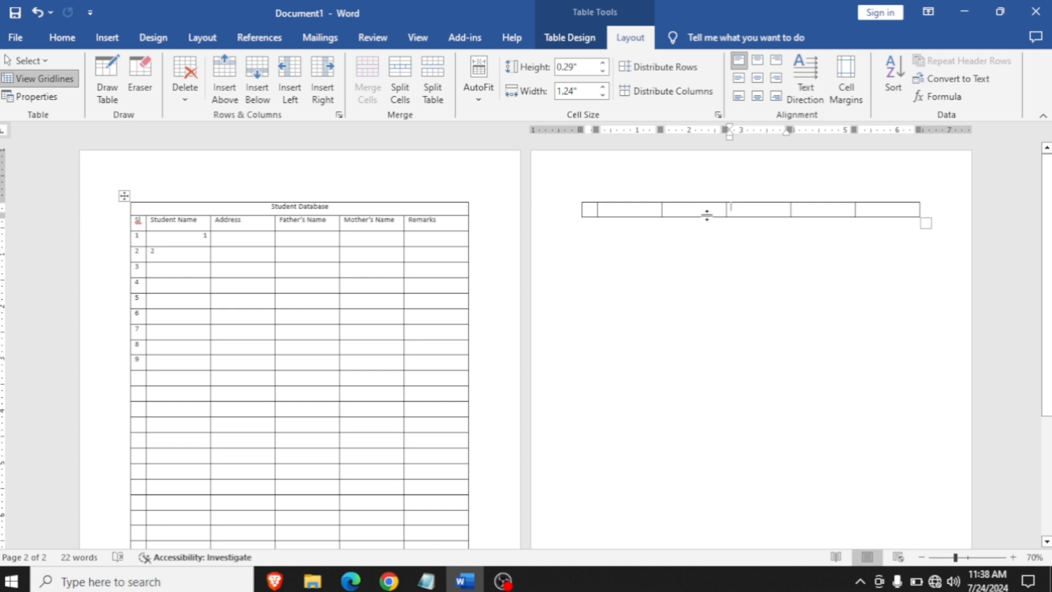
key(Tab)
key(Tab)
key(Tab)
key(Tab)
key(Tab)
key(Tab)
key(Tab)
key(Tab)
key(Tab)
key(Tab)
key(Tab)
key(Tab)
key(Tab)
key(Tab)
key(Tab)
key(Tab)
key(Tab)
key(Tab)
key(Tab)
key(Tab)
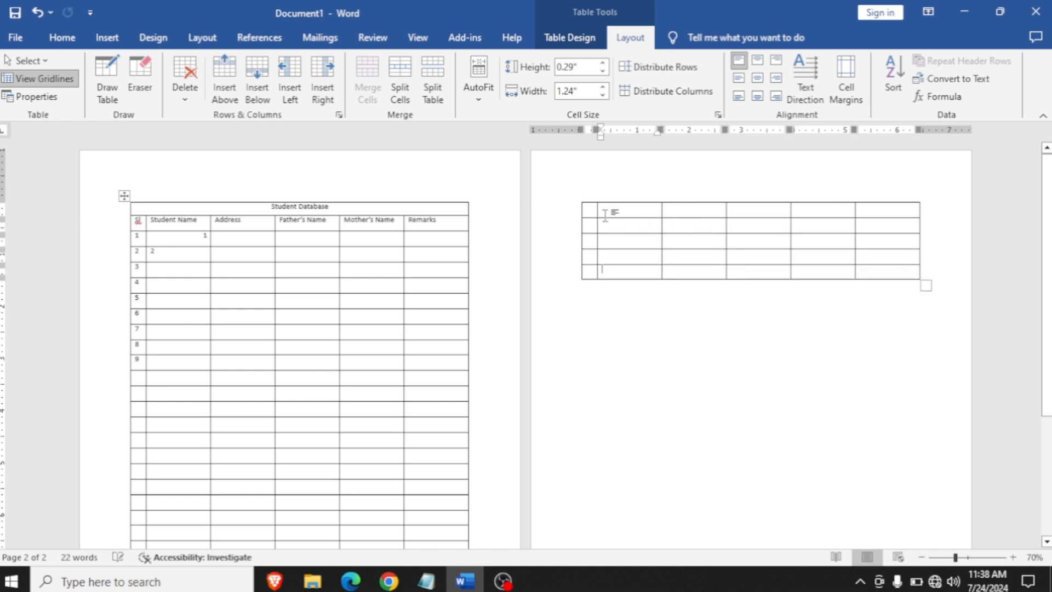
- Set the Student Database title row and the column heading row to repeat as header rows on every page
click(651, 213)
click(156, 225)
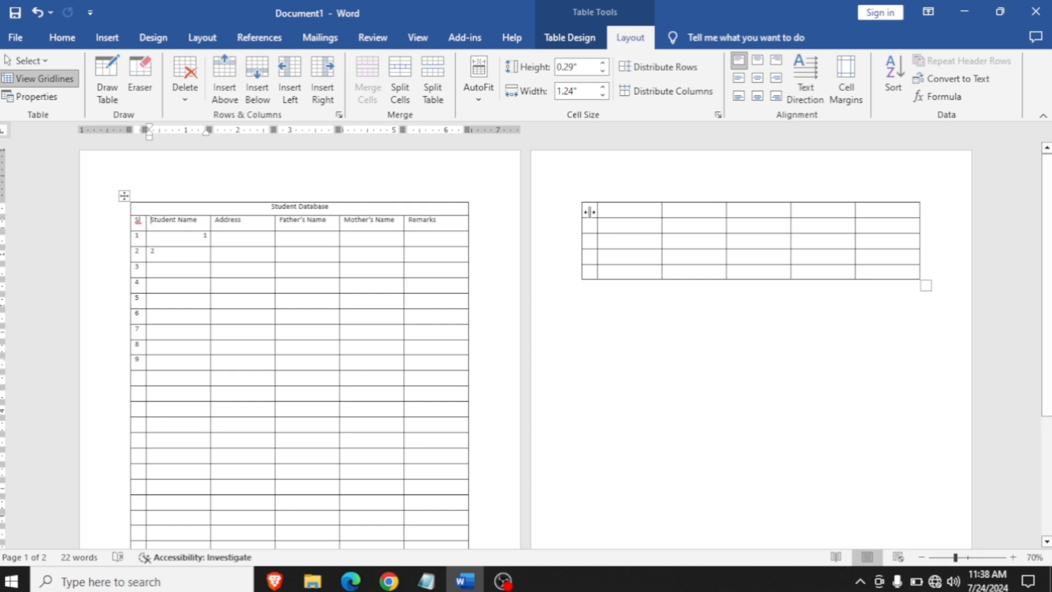
drag(140, 219, 430, 225)
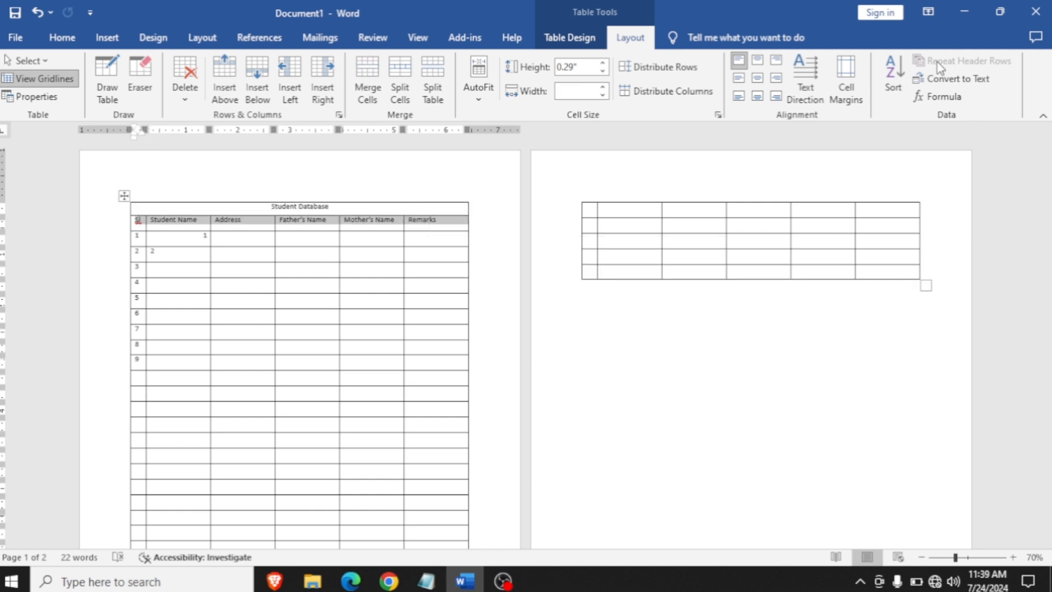
drag(324, 211, 318, 222)
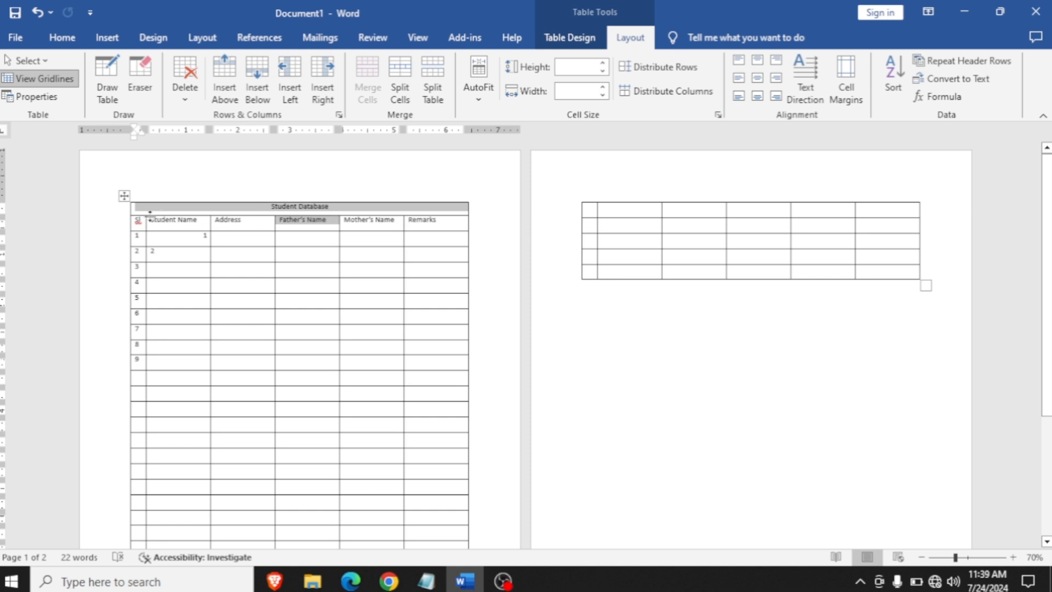
drag(141, 216, 303, 220)
click(200, 208)
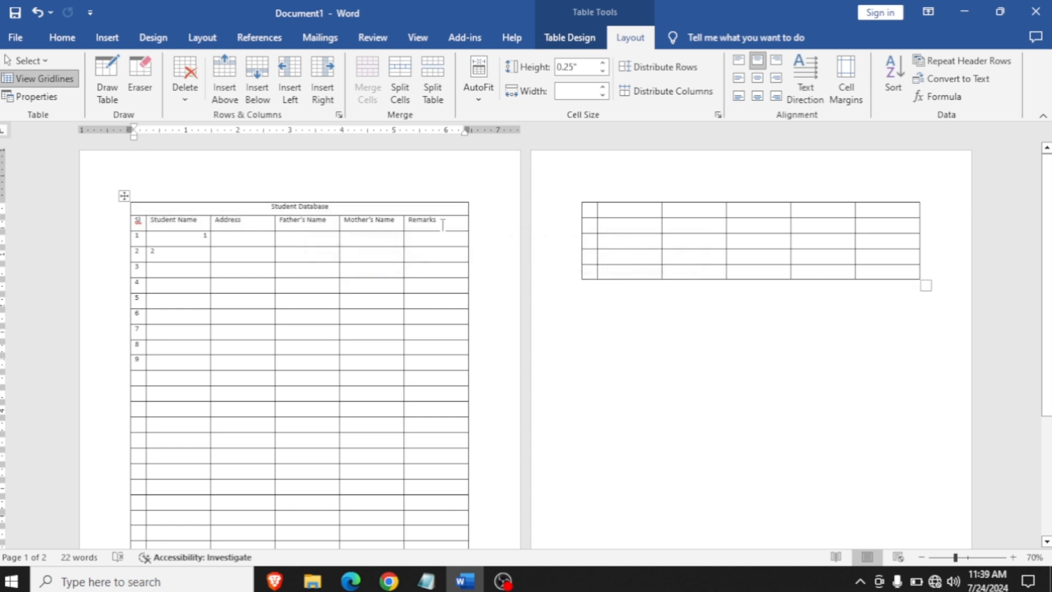
drag(442, 224, 160, 209)
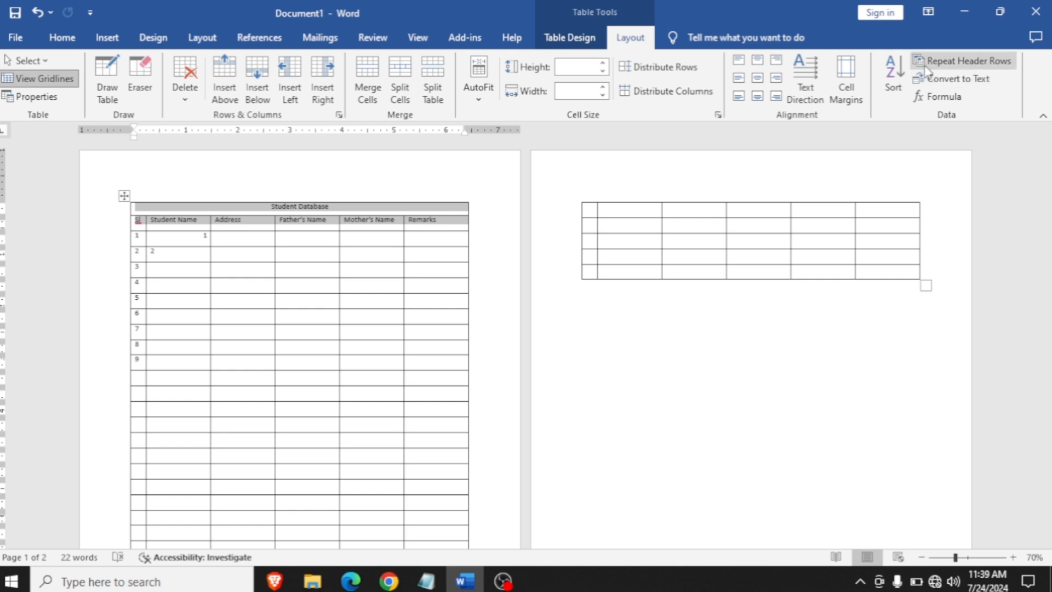
click(944, 65)
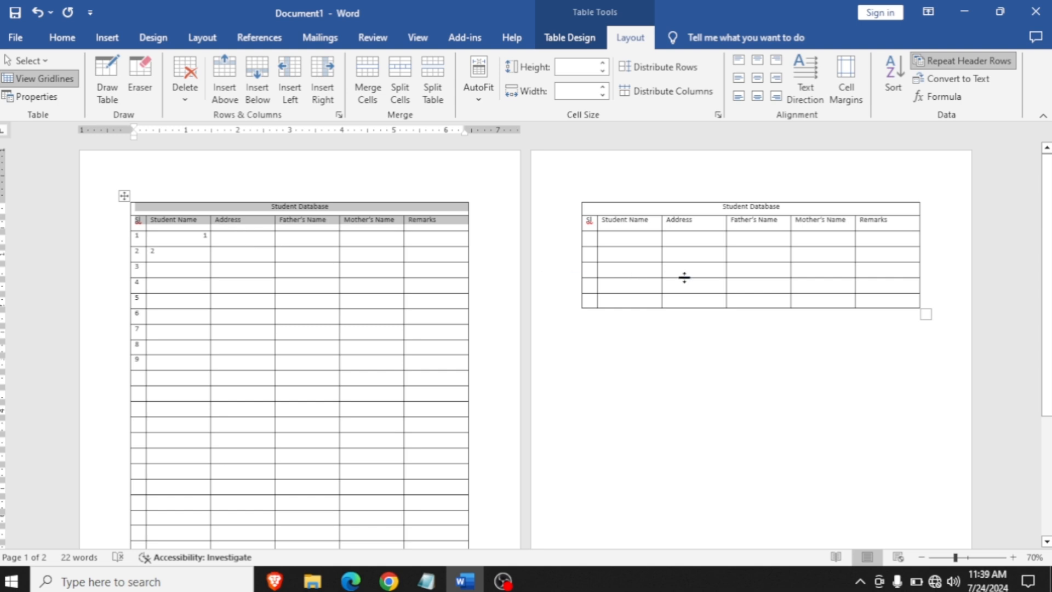
- Delete the extra blank rows running onto the second page, and remove the whole Student Database table
click(726, 233)
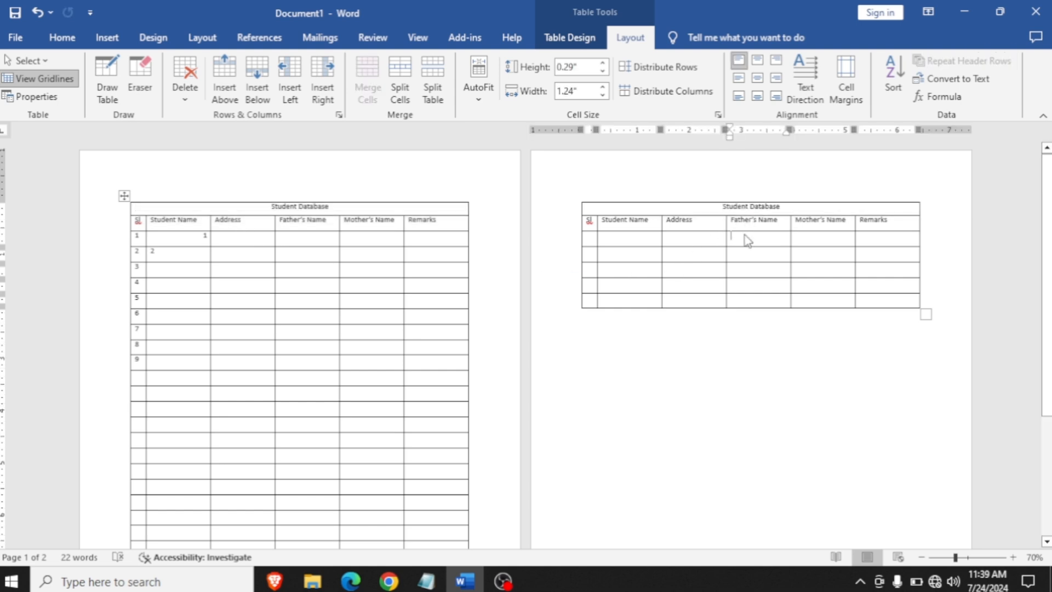
click(622, 240)
click(671, 238)
drag(893, 302, 141, 501)
key(BackSpace)
key(Return)
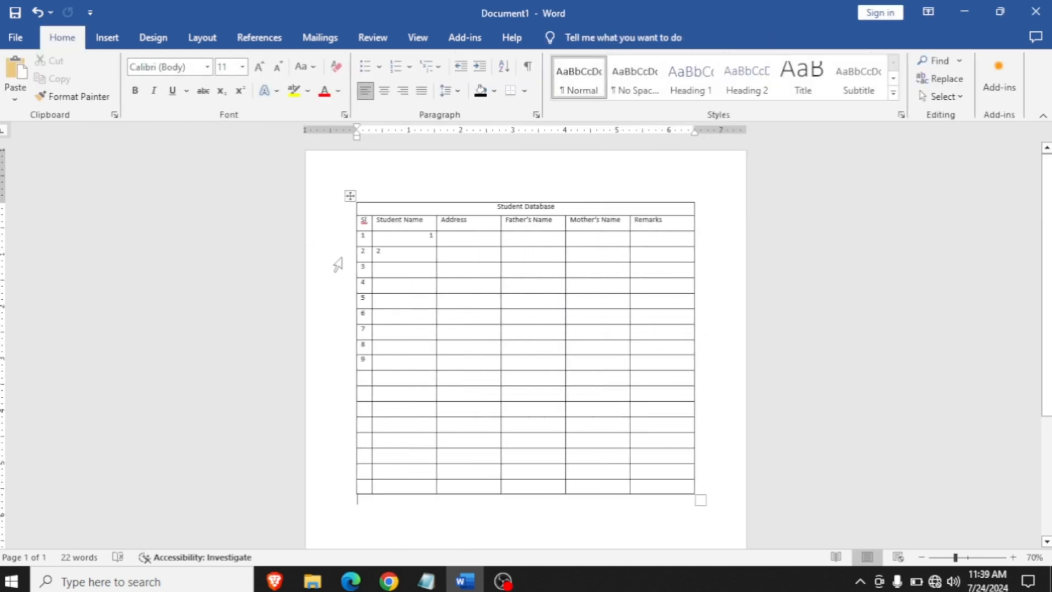
click(350, 195)
key(BackSpace)
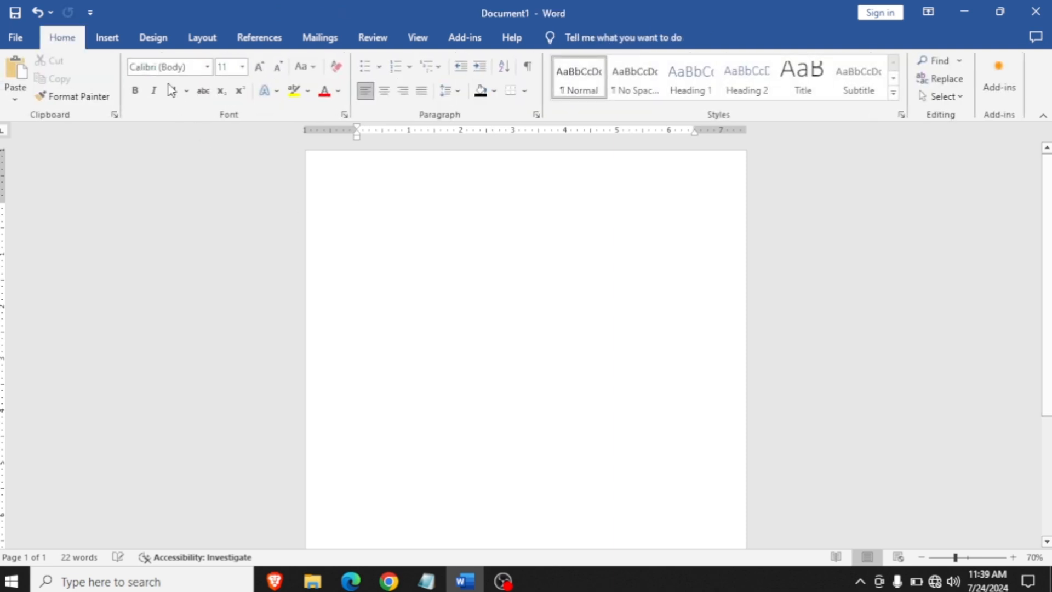
- Insert a table with three columns and six rows in the empty document
click(107, 37)
click(125, 91)
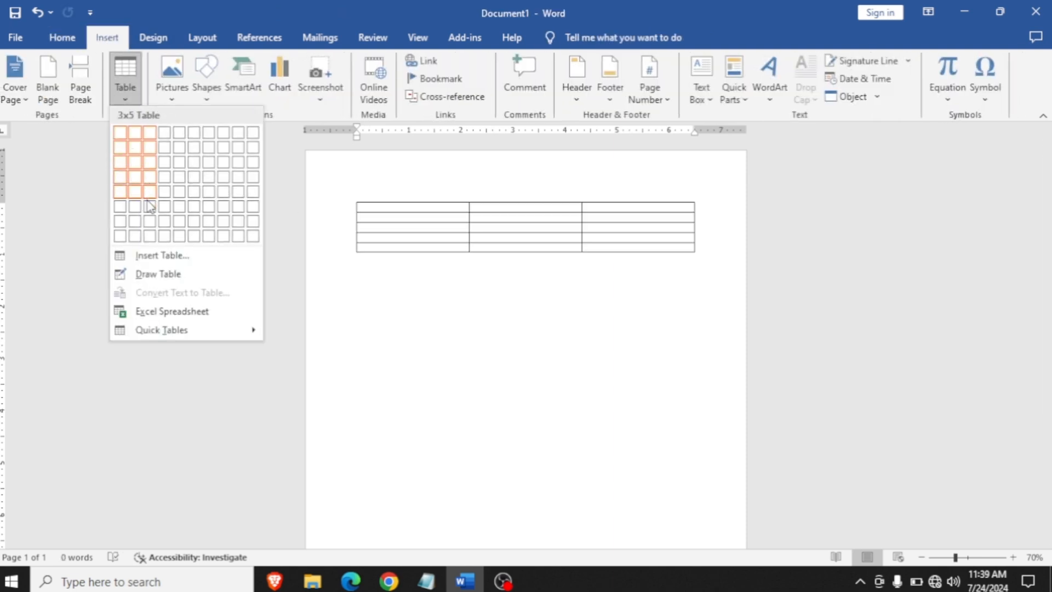
click(149, 207)
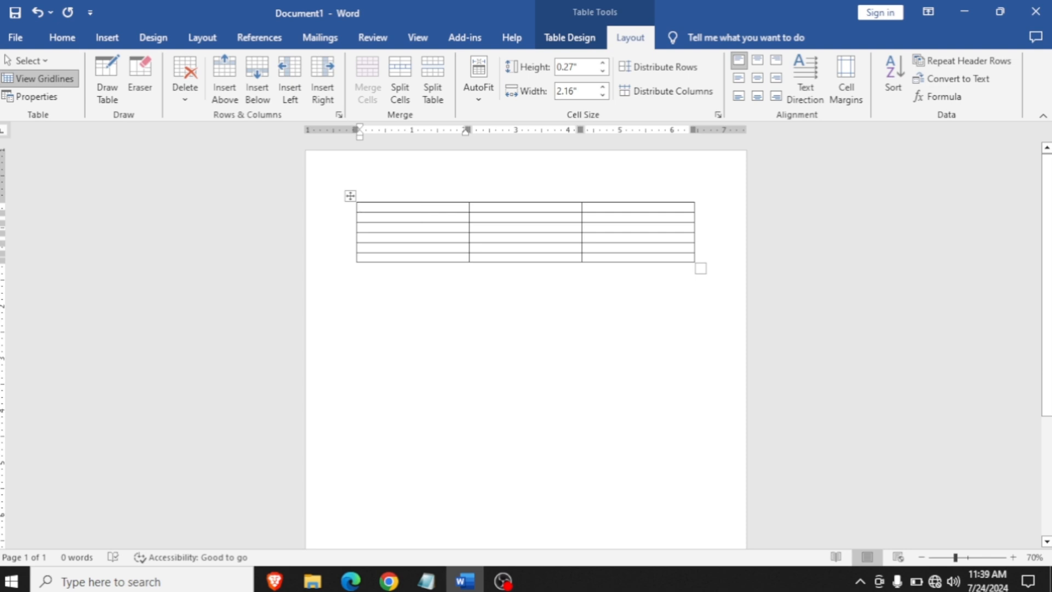
- Enter the labels Name and Father's Name in the first two cells of the table's first column
text(Name)
key(Down)
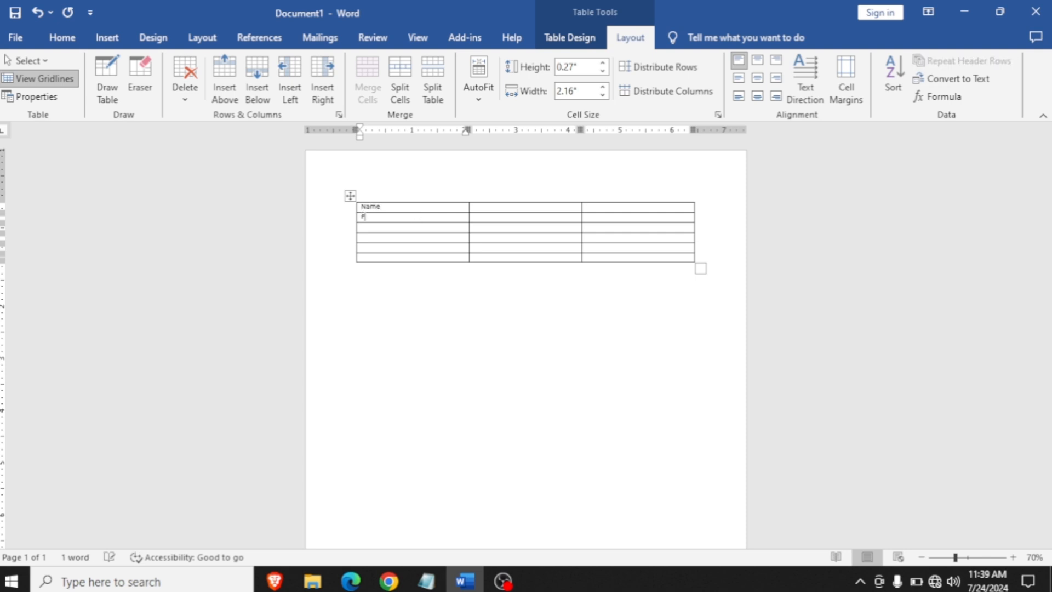
text(Father's Name)
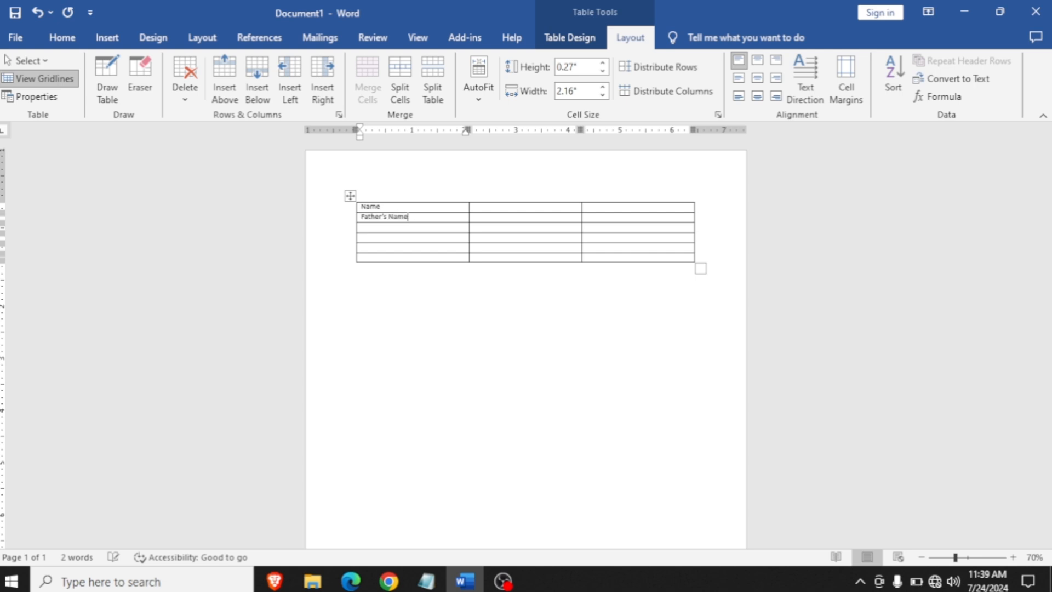
key(Right)
key(Right)
key(Right)
scroll(489, 247, up, 8)
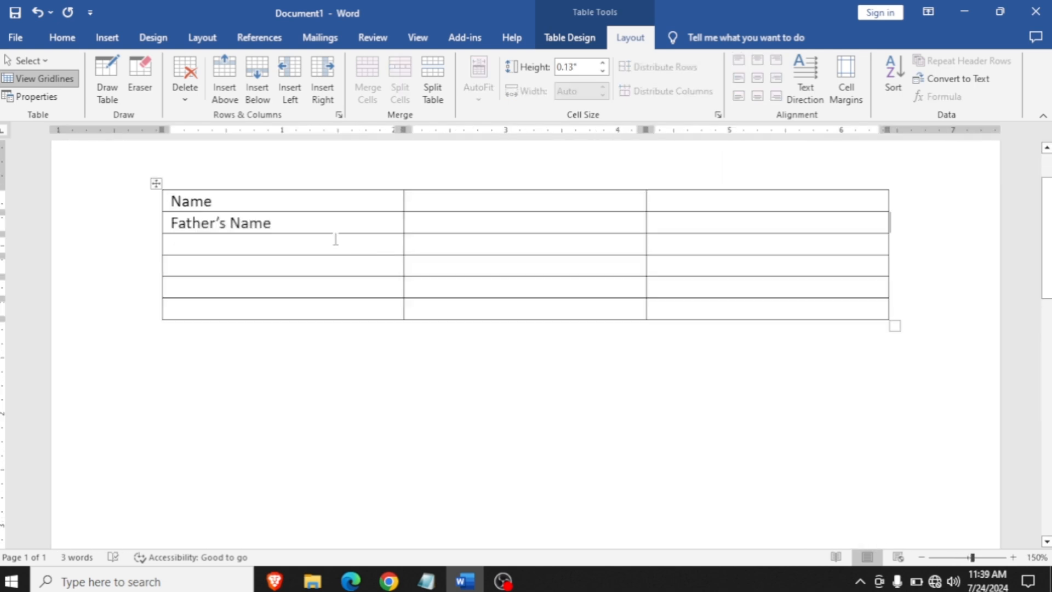
- Enter Mother's Name and Mobile in the third and fourth cells of the first column
click(313, 244)
text(Mother's)
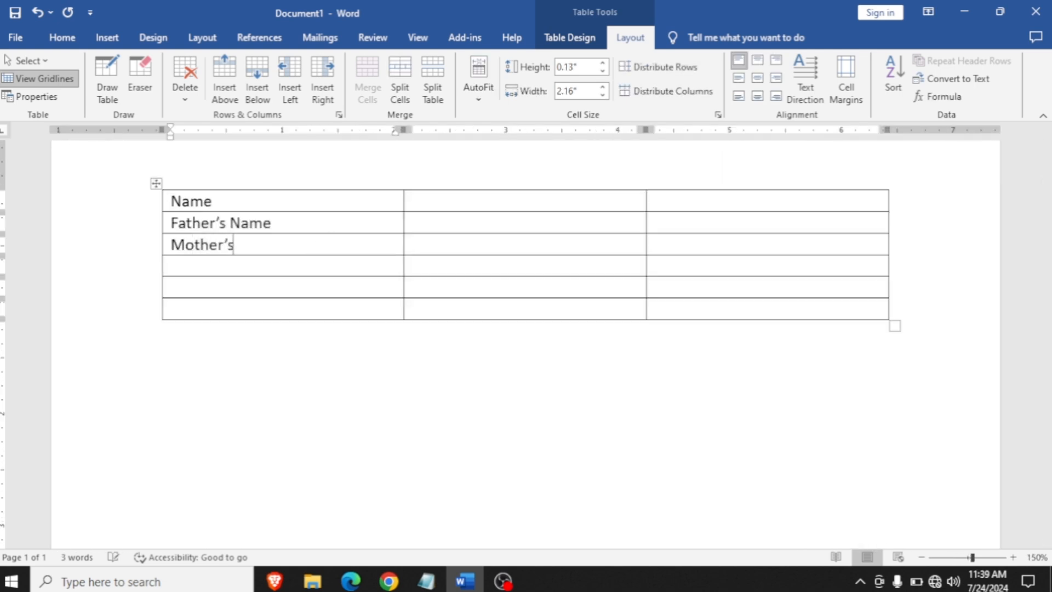
text( n)
key(BackSpace)
text(Name )
text(Mobile )
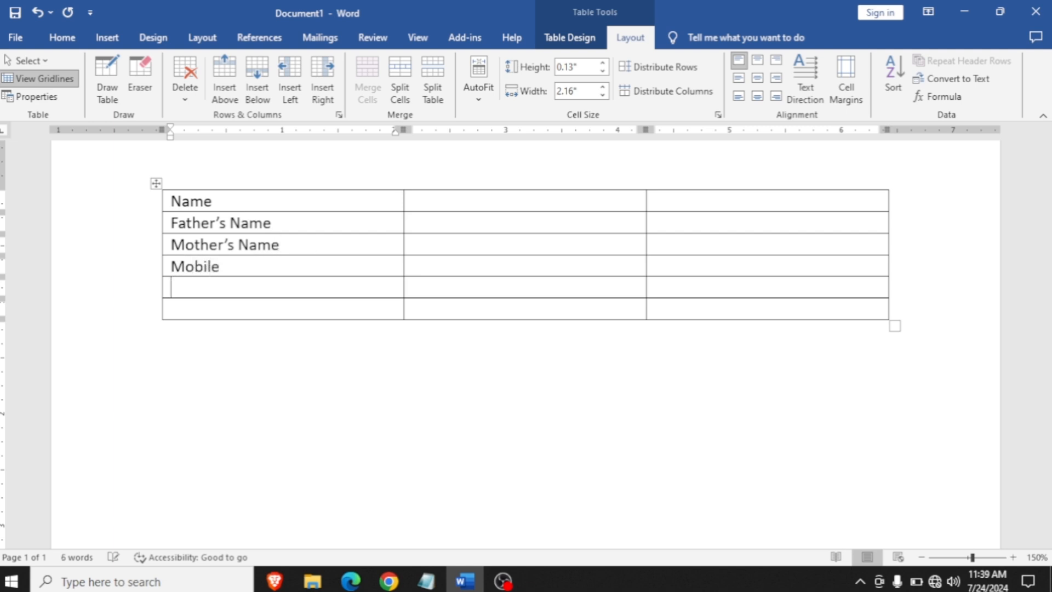
text(Gender)
- Enter Gender and Remarks in the last two cells of the first column
key(Down)
text(Ramar)
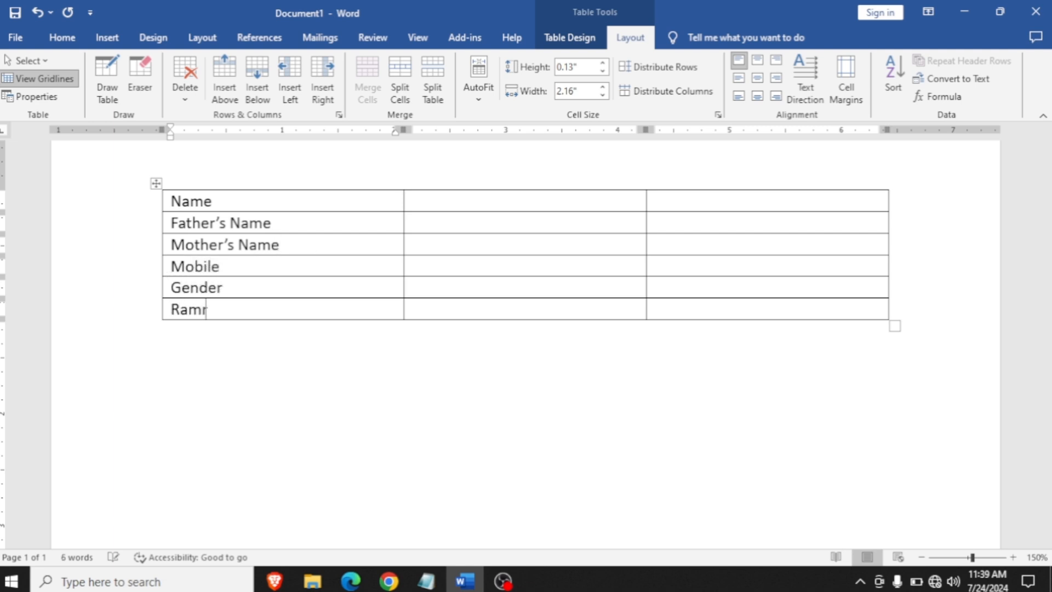
text(ks)
key(BackSpace)
key(BackSpace)
key(BackSpace)
text(arks)
key(BackSpace)
key(BackSpace)
key(BackSpace)
key(BackSpace)
key(BackSpace)
text(emarks)
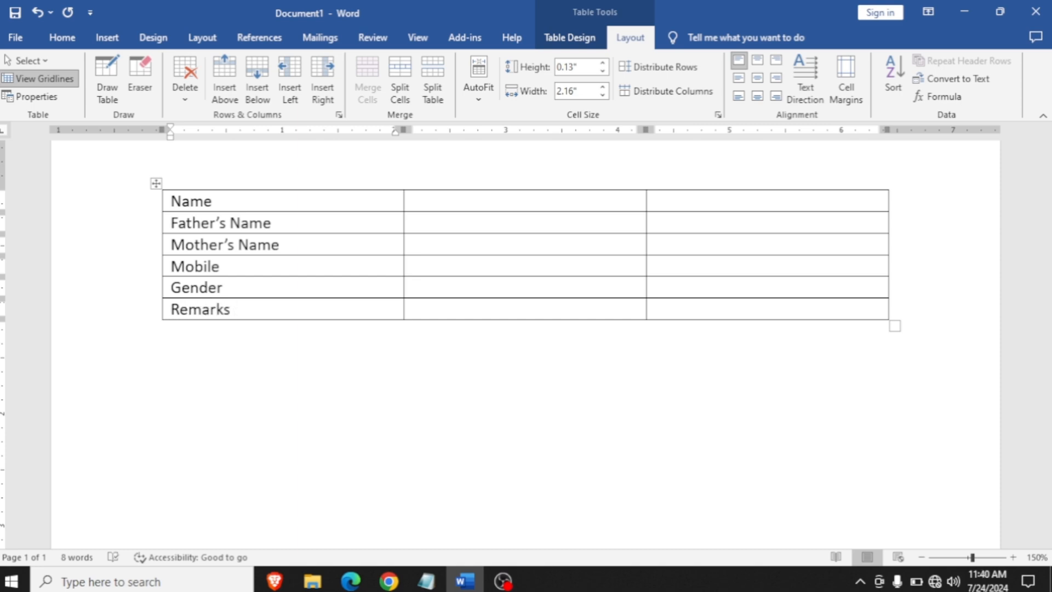
- Fill all six cells of the second column with a colon and narrow that column to fit it
click(479, 200)
text(")
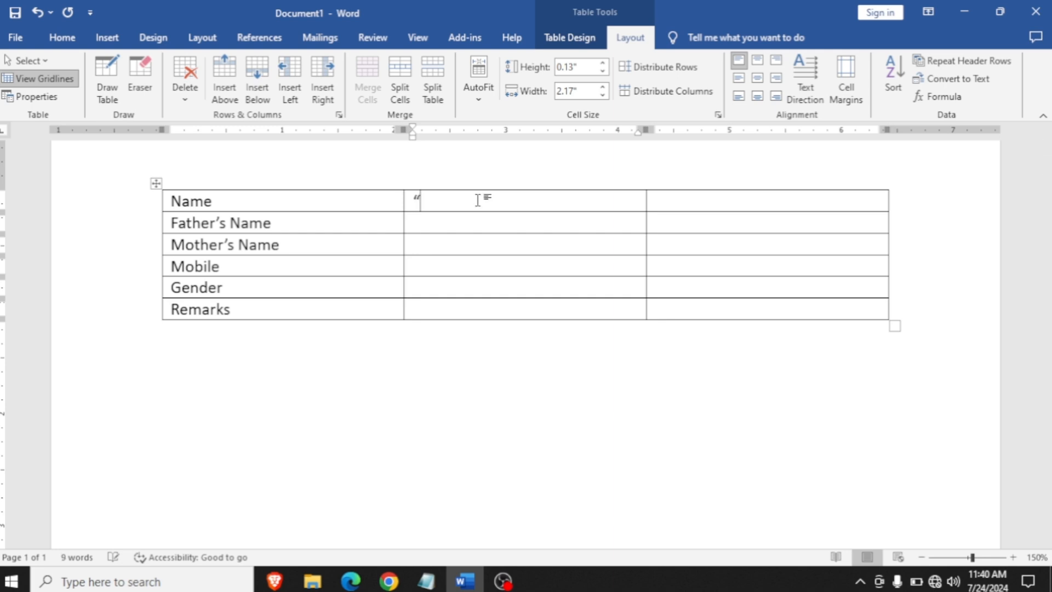
click(407, 202)
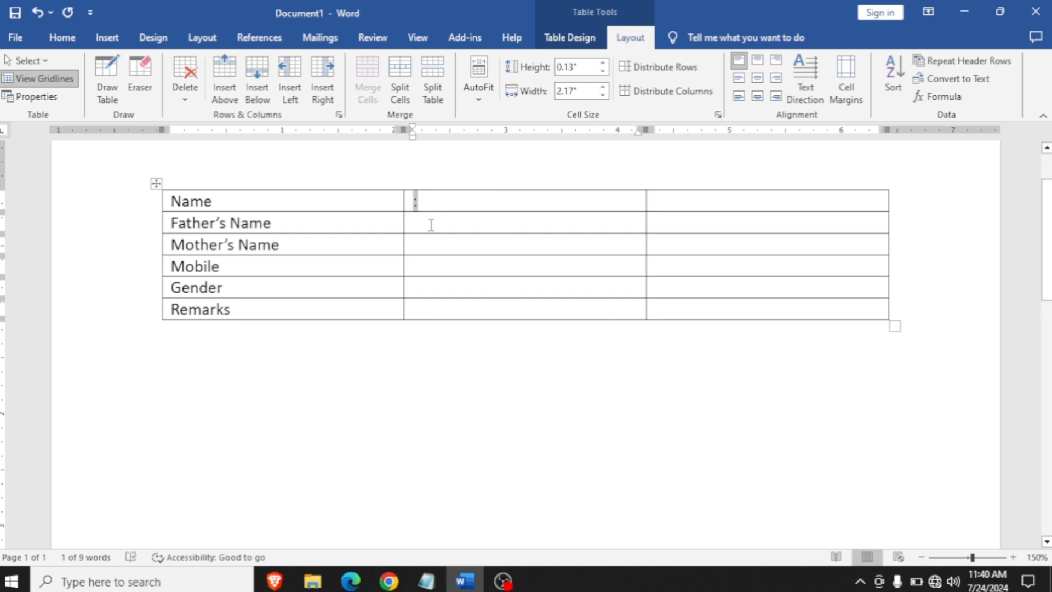
drag(431, 219, 432, 299)
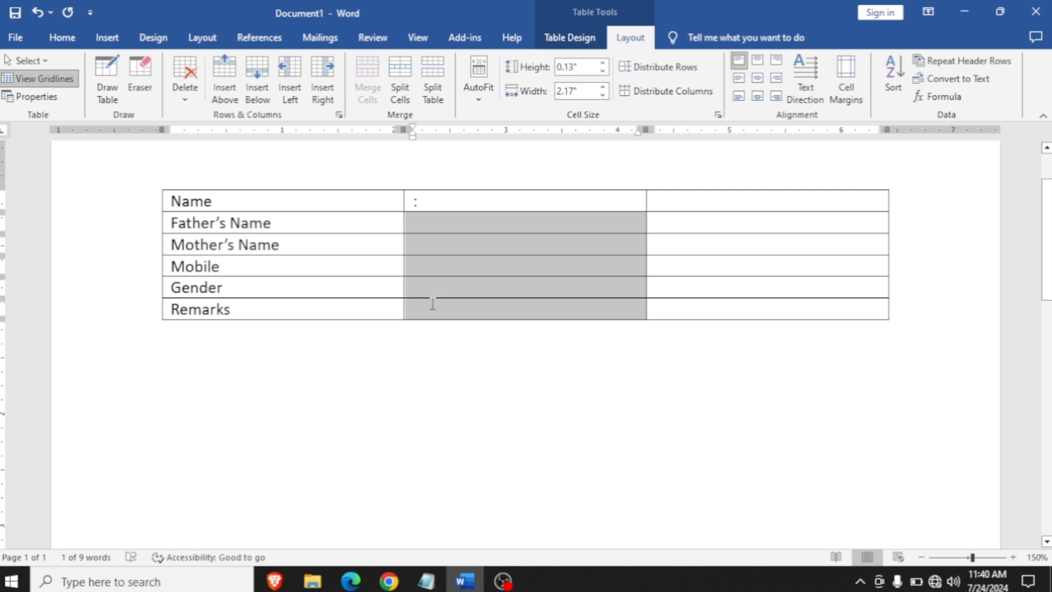
text(: : : : :)
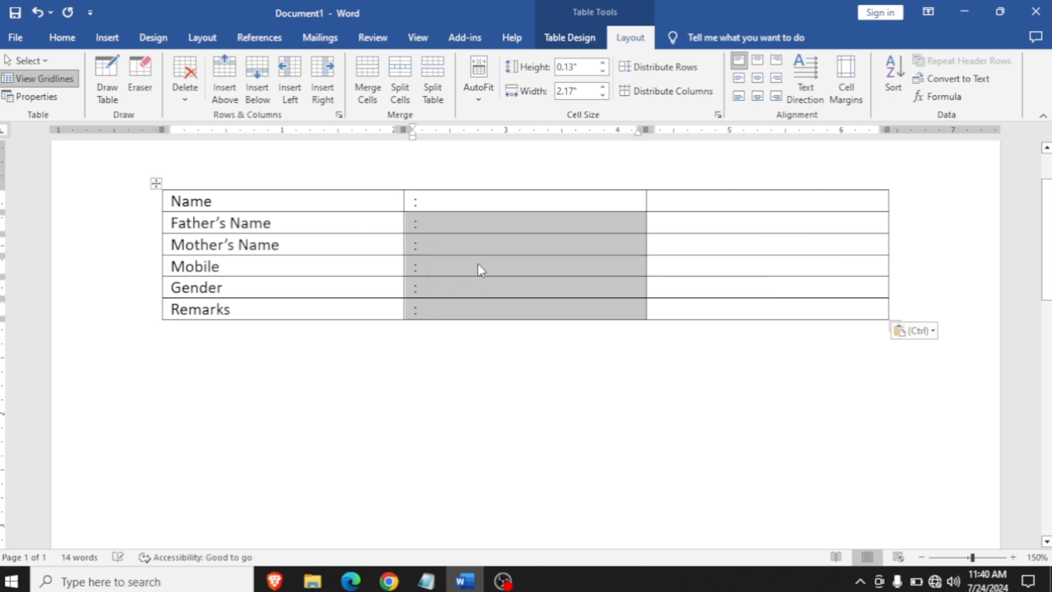
click(482, 271)
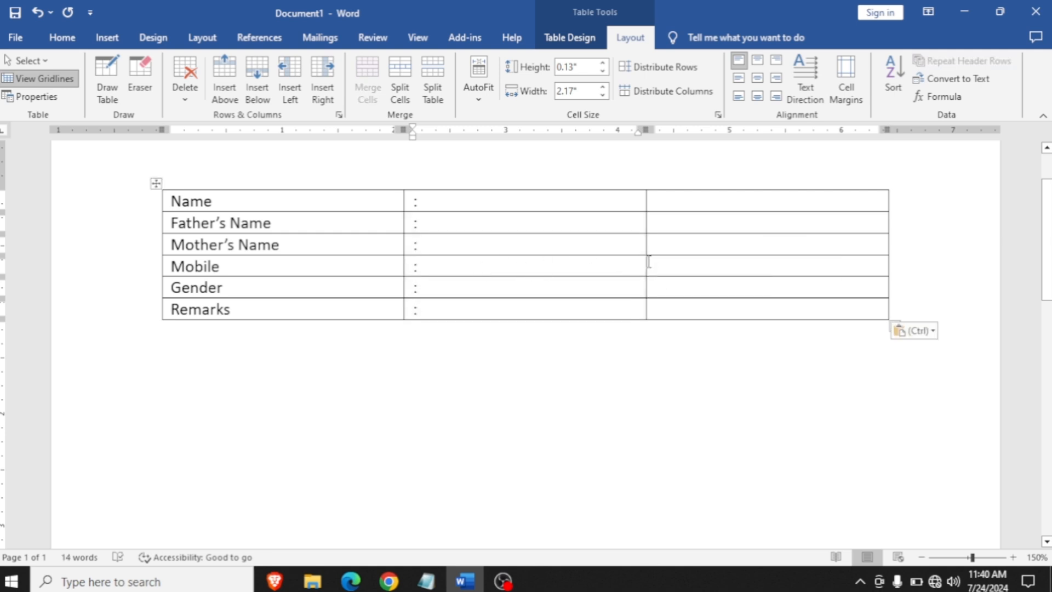
drag(643, 261, 426, 282)
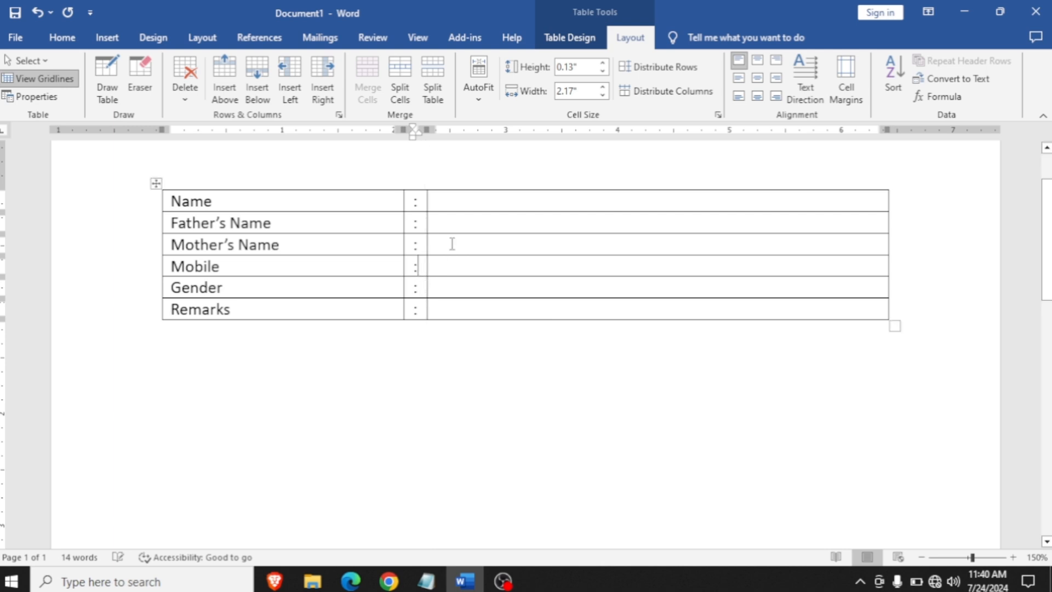
- Enter the person's full name, the father's name and the mother's name in the third column beside their labels
click(473, 201)
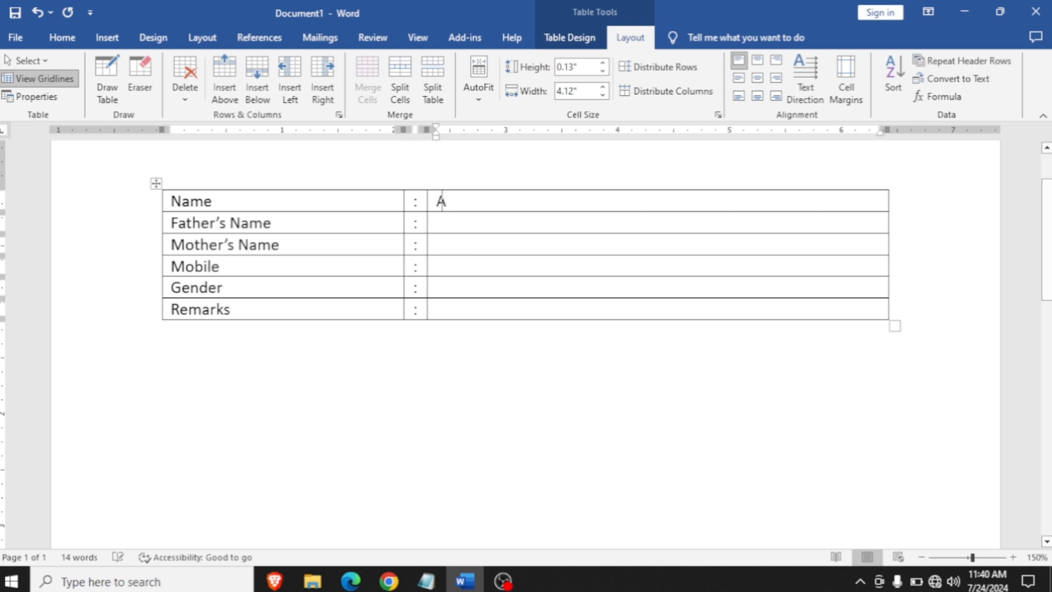
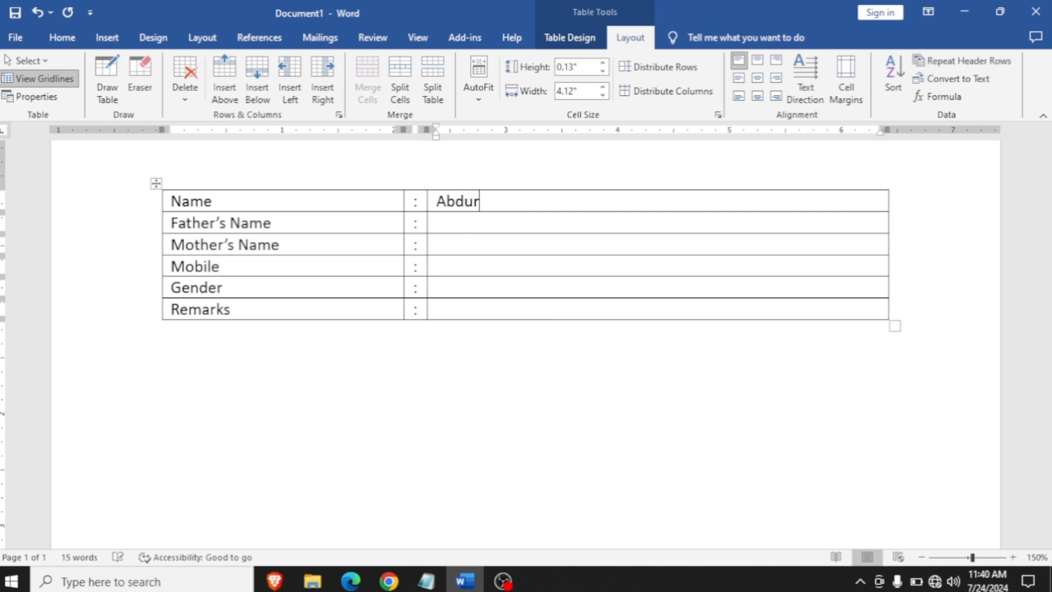
key(Down)
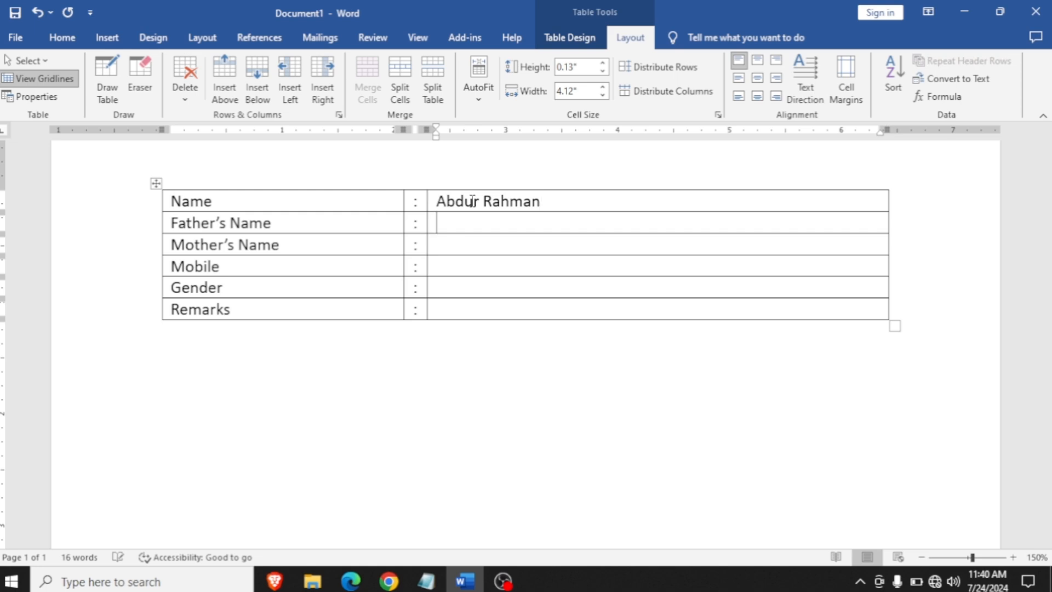
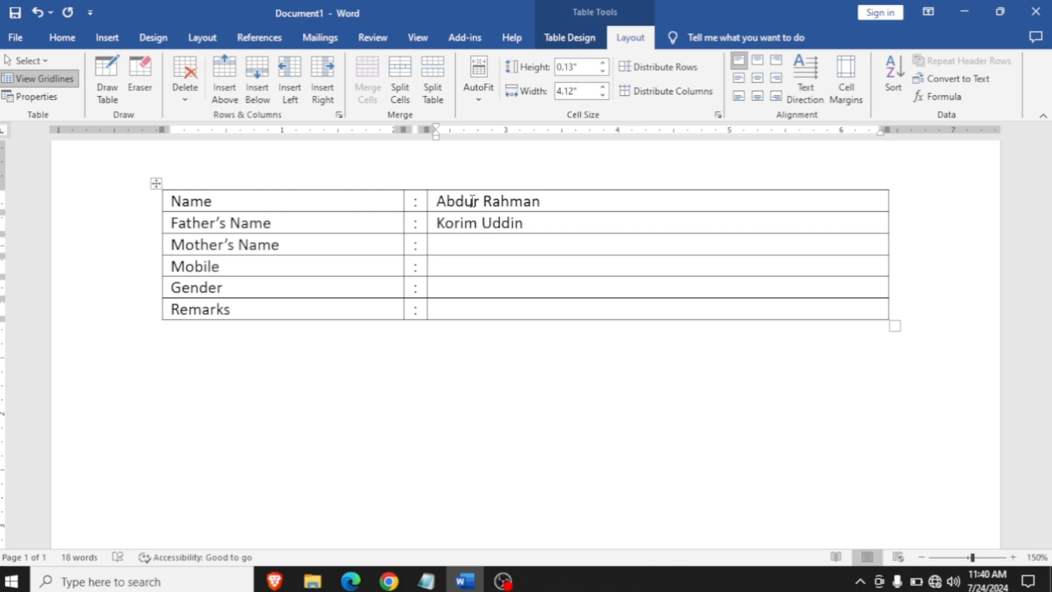
text(Jahanara)
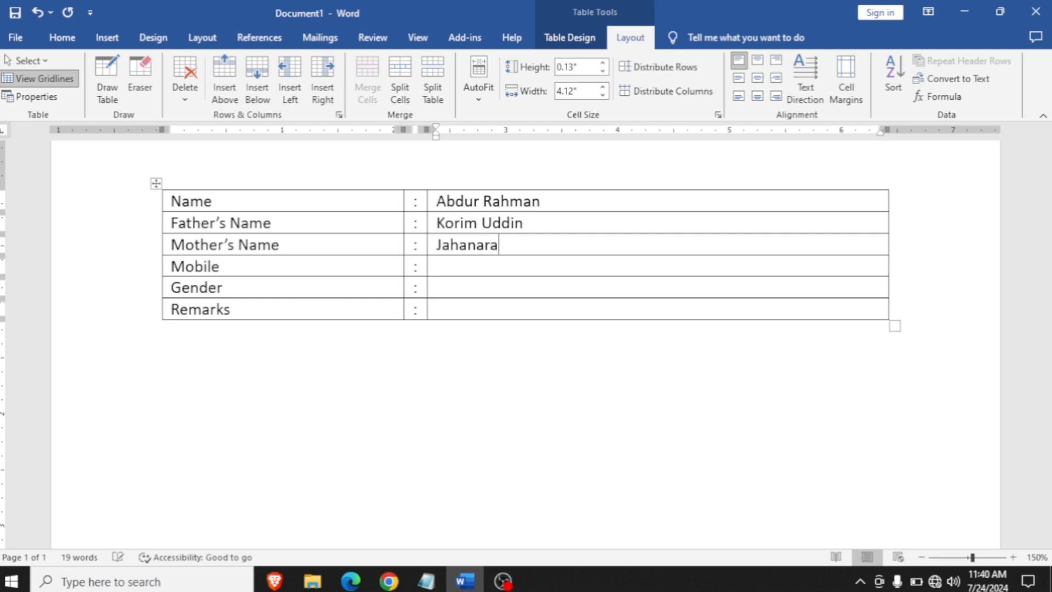
- Enter the mobile number and the gender Male in the third column beside their labels
key(Down)
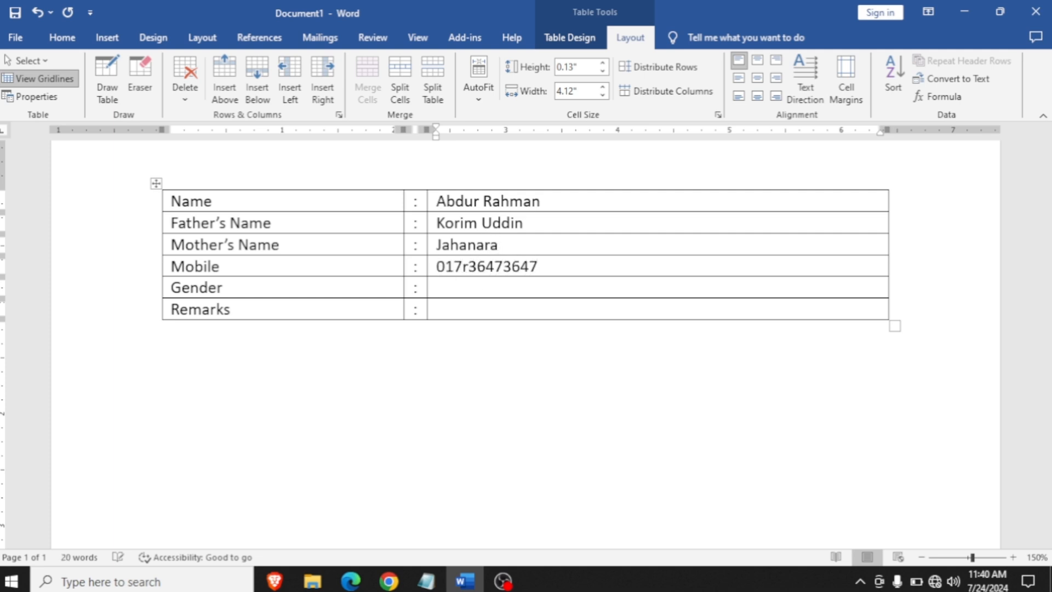
text(Male)
- Remove all borders from the entire table with the No Border option
scroll(384, 214, up, 1)
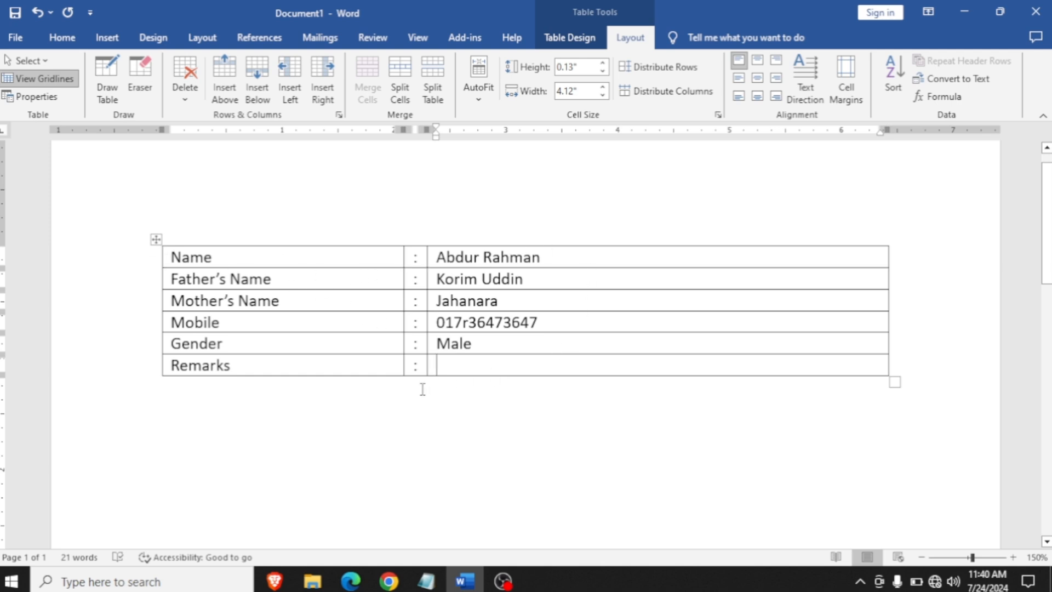
click(156, 239)
click(582, 37)
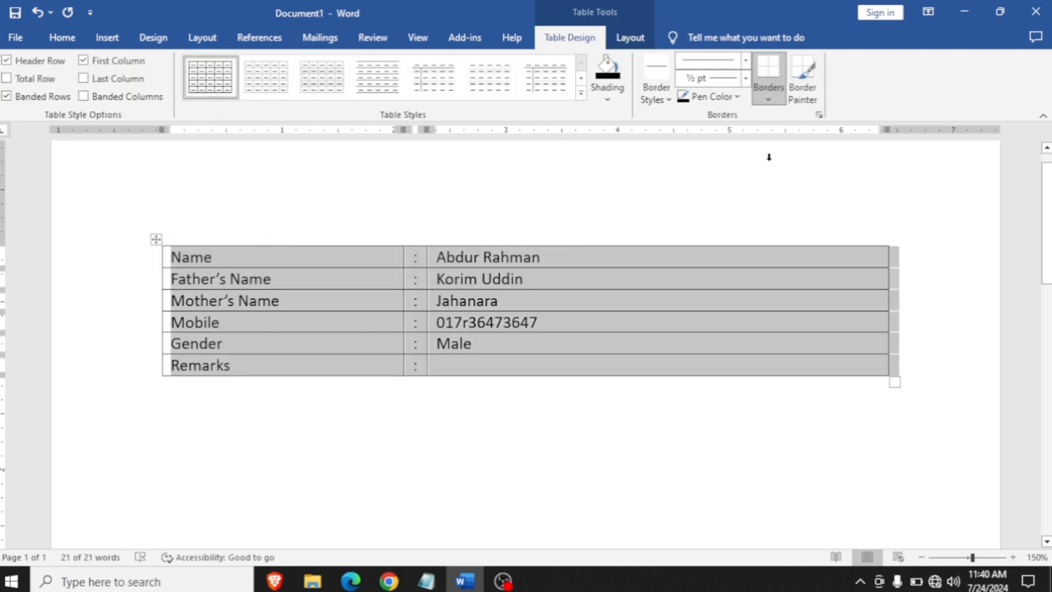
click(769, 100)
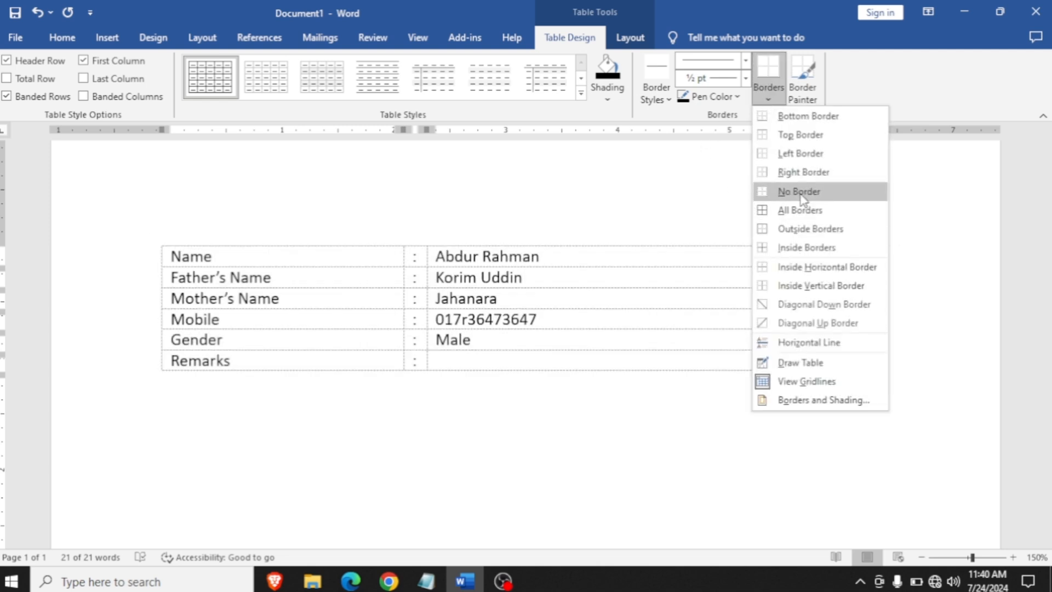
click(801, 194)
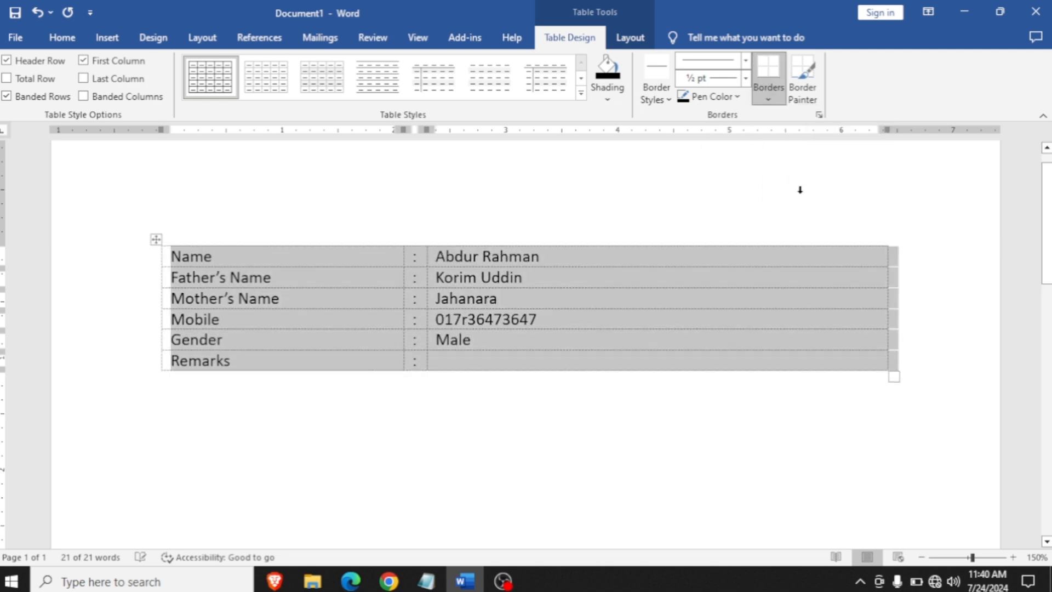
click(424, 459)
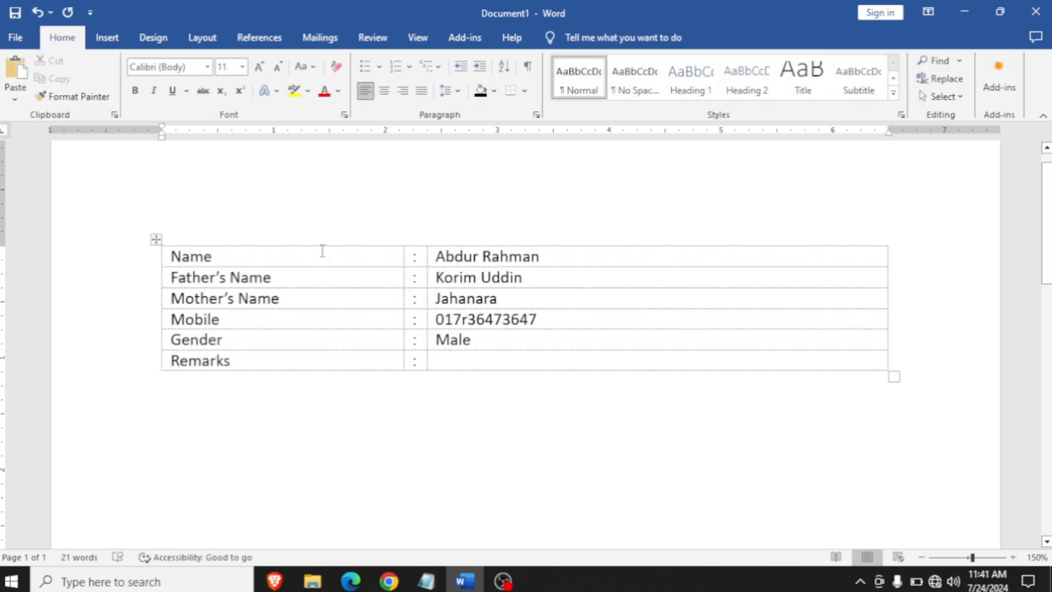
- Hide the gridlines of the borderless table
click(290, 260)
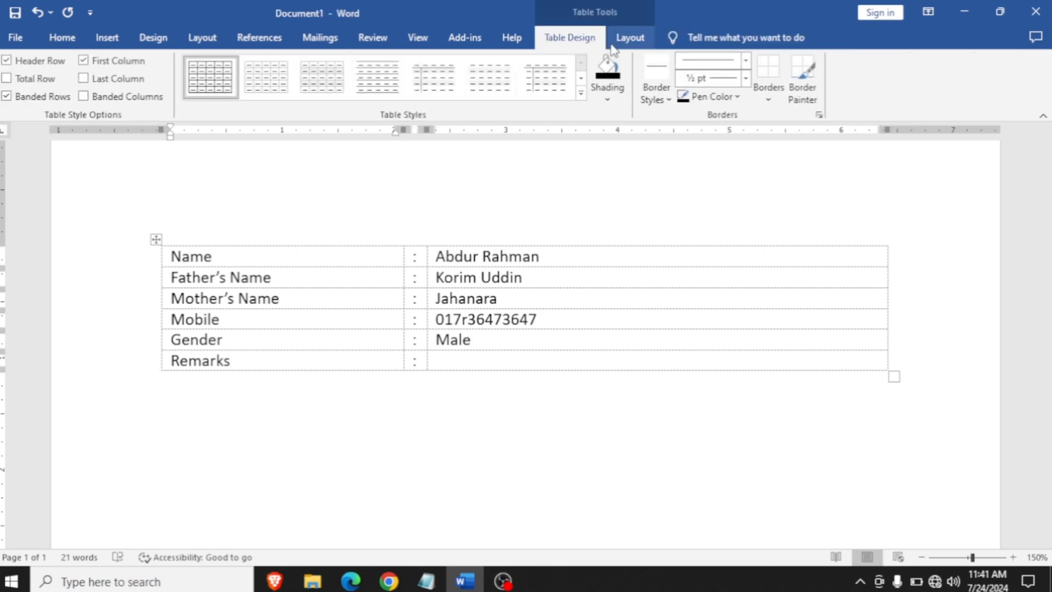
click(768, 96)
click(801, 377)
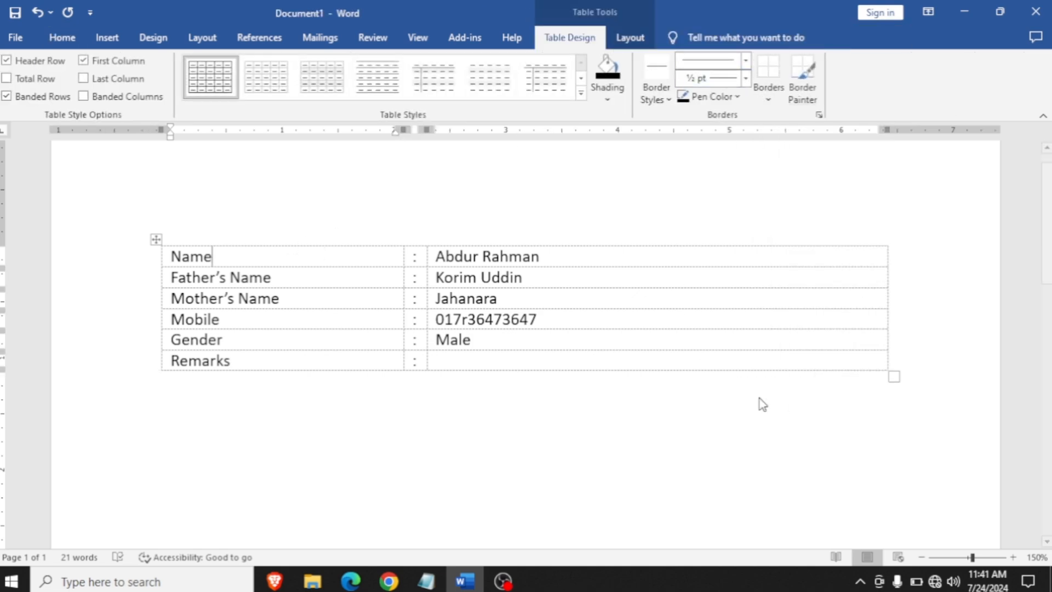
click(729, 392)
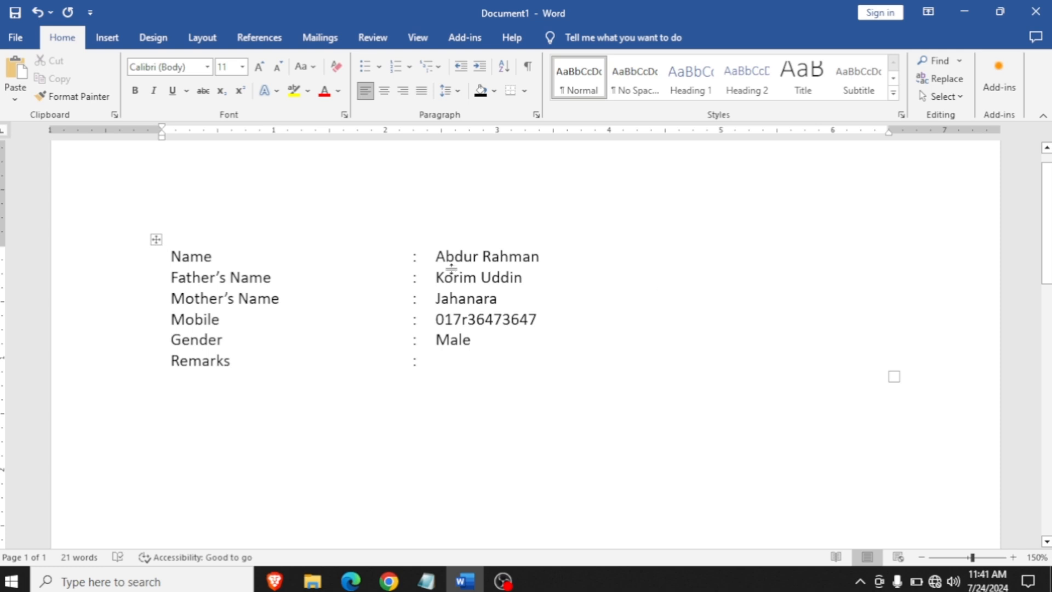
- Show the table's gridlines again
click(203, 270)
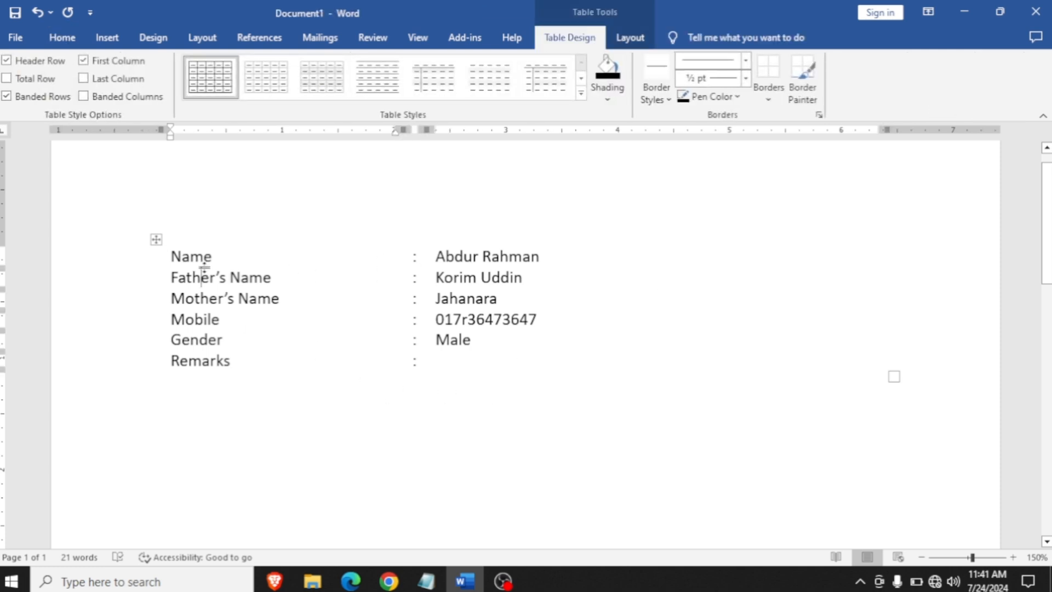
mouse_move(204, 268)
mouse_down()
mouse_move(201, 343)
mouse_move(205, 261)
mouse_up()
click(769, 96)
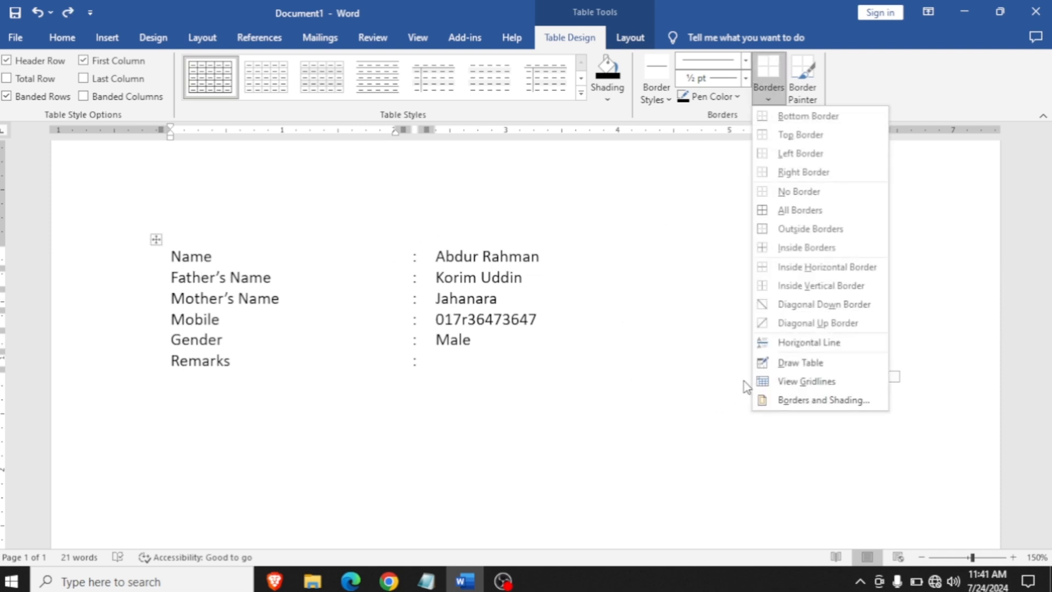
click(770, 382)
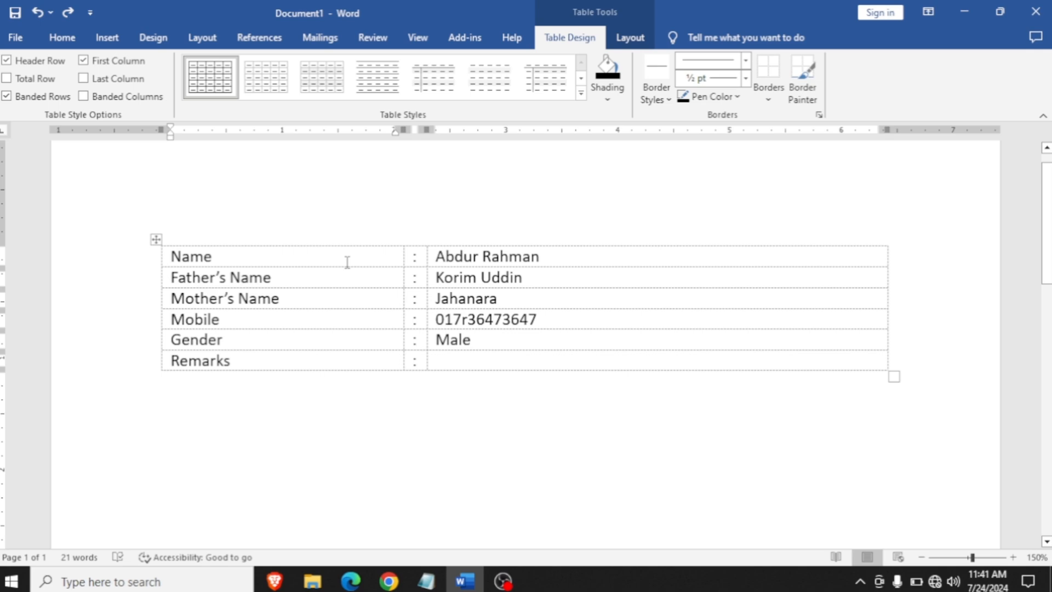
- Check the table's appearance in the print preview and return to the document
key(ctrl+p)
scroll(669, 153, up, 5)
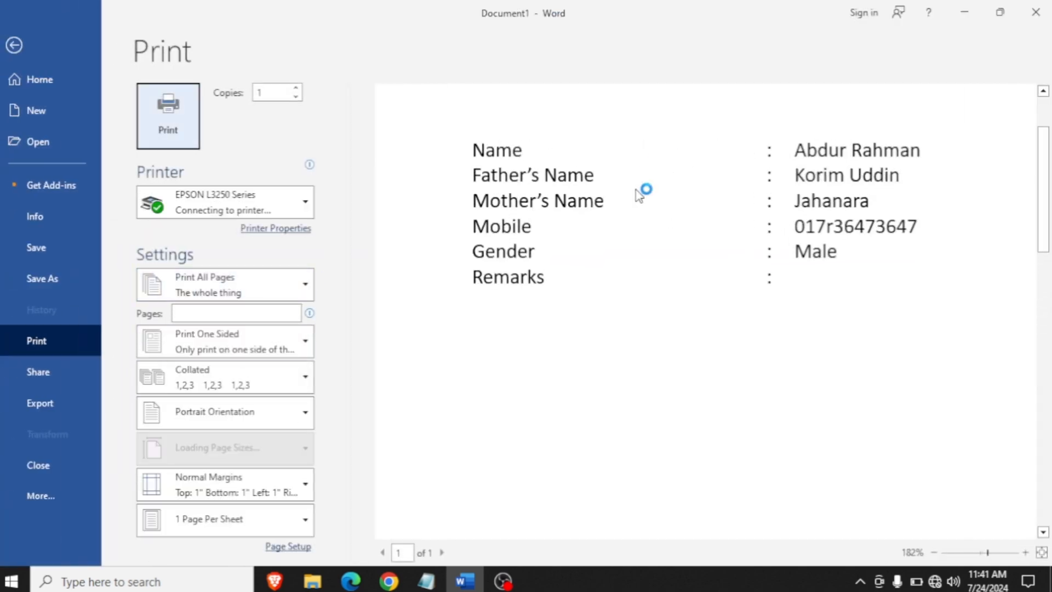
click(19, 45)
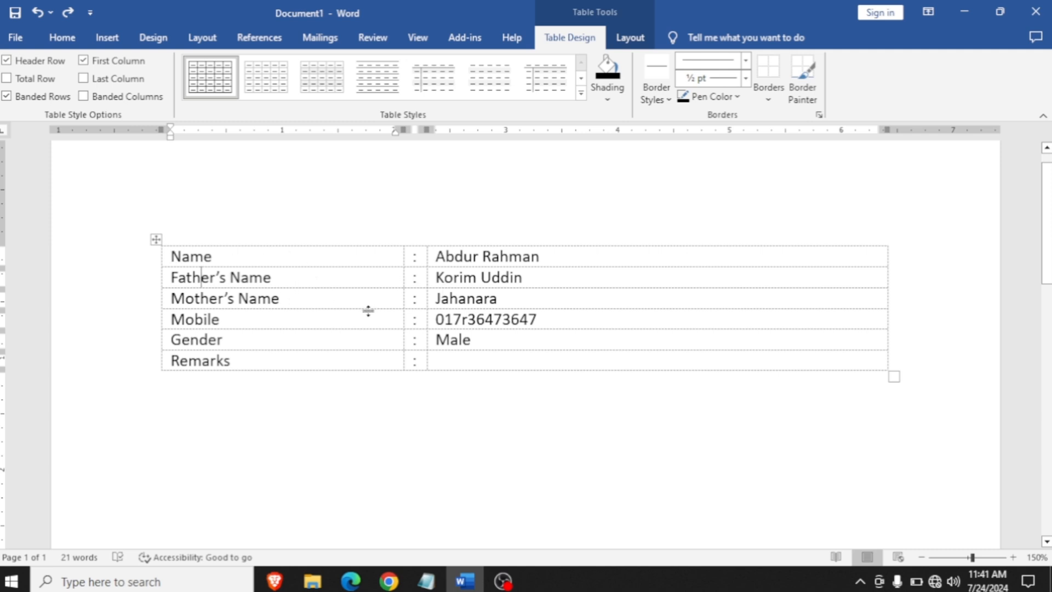
- Turn off View Gridlines for the table
click(768, 100)
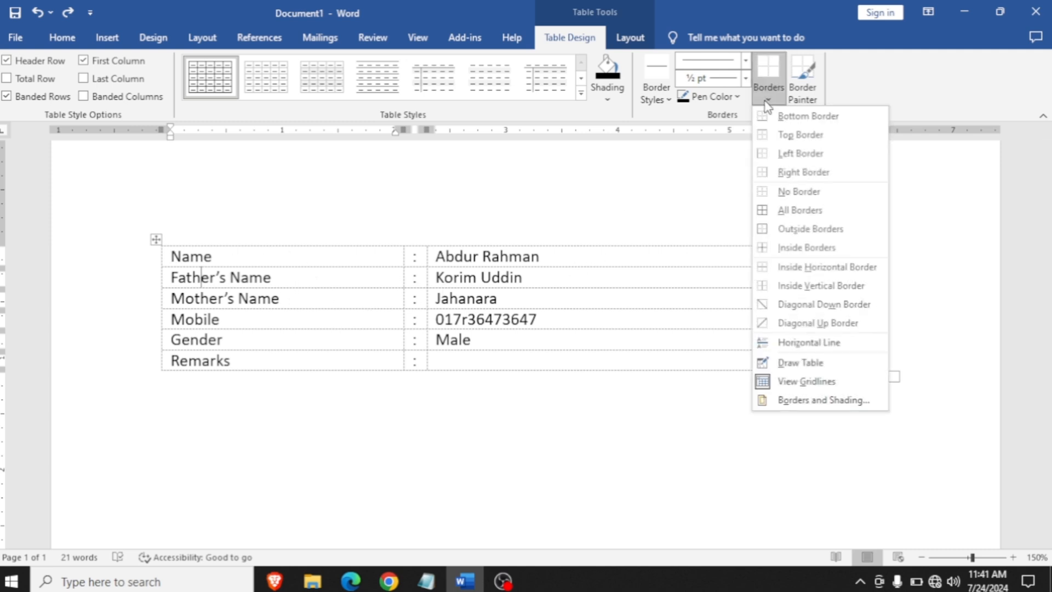
click(804, 382)
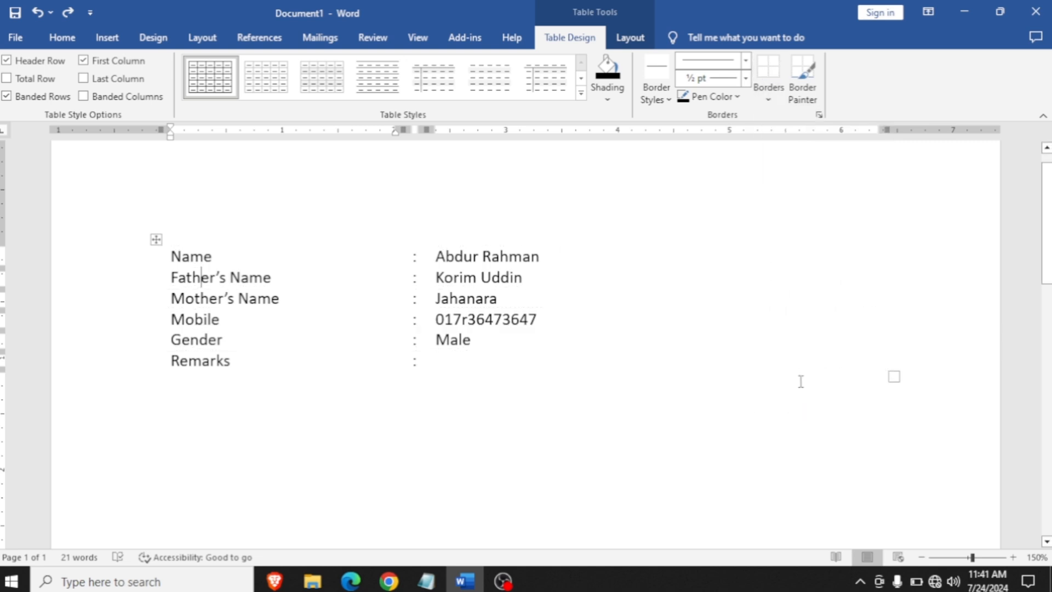